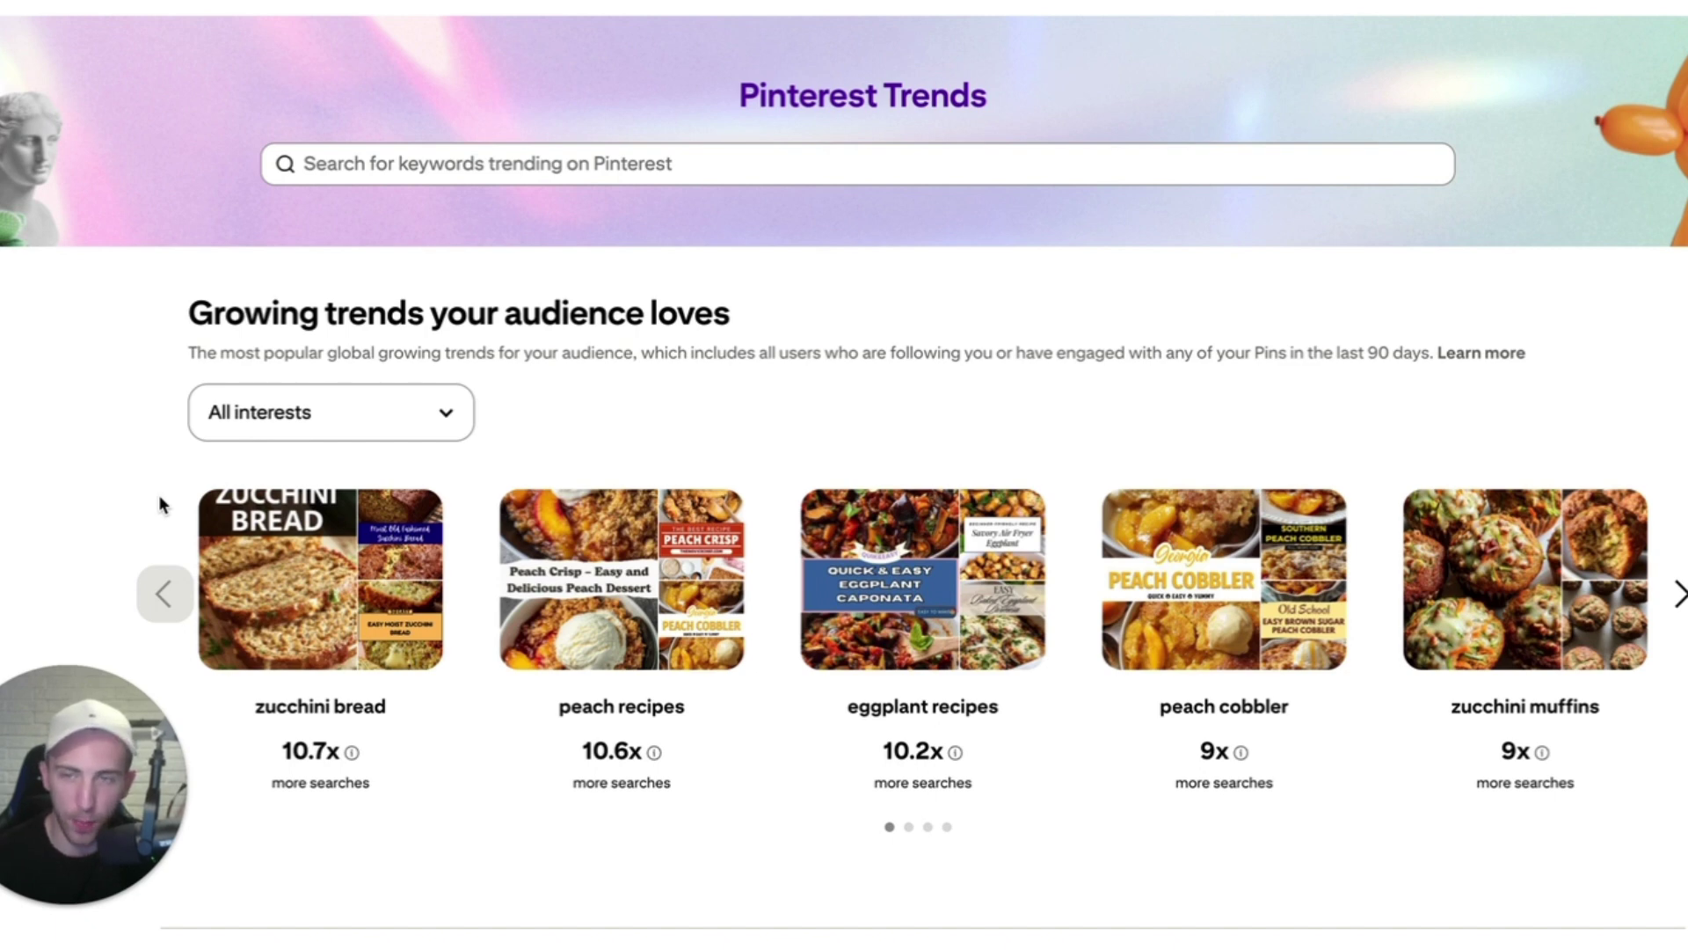
- Scroll down to the Discover trends in the United States keyword table
scroll(160, 504, down, 6)
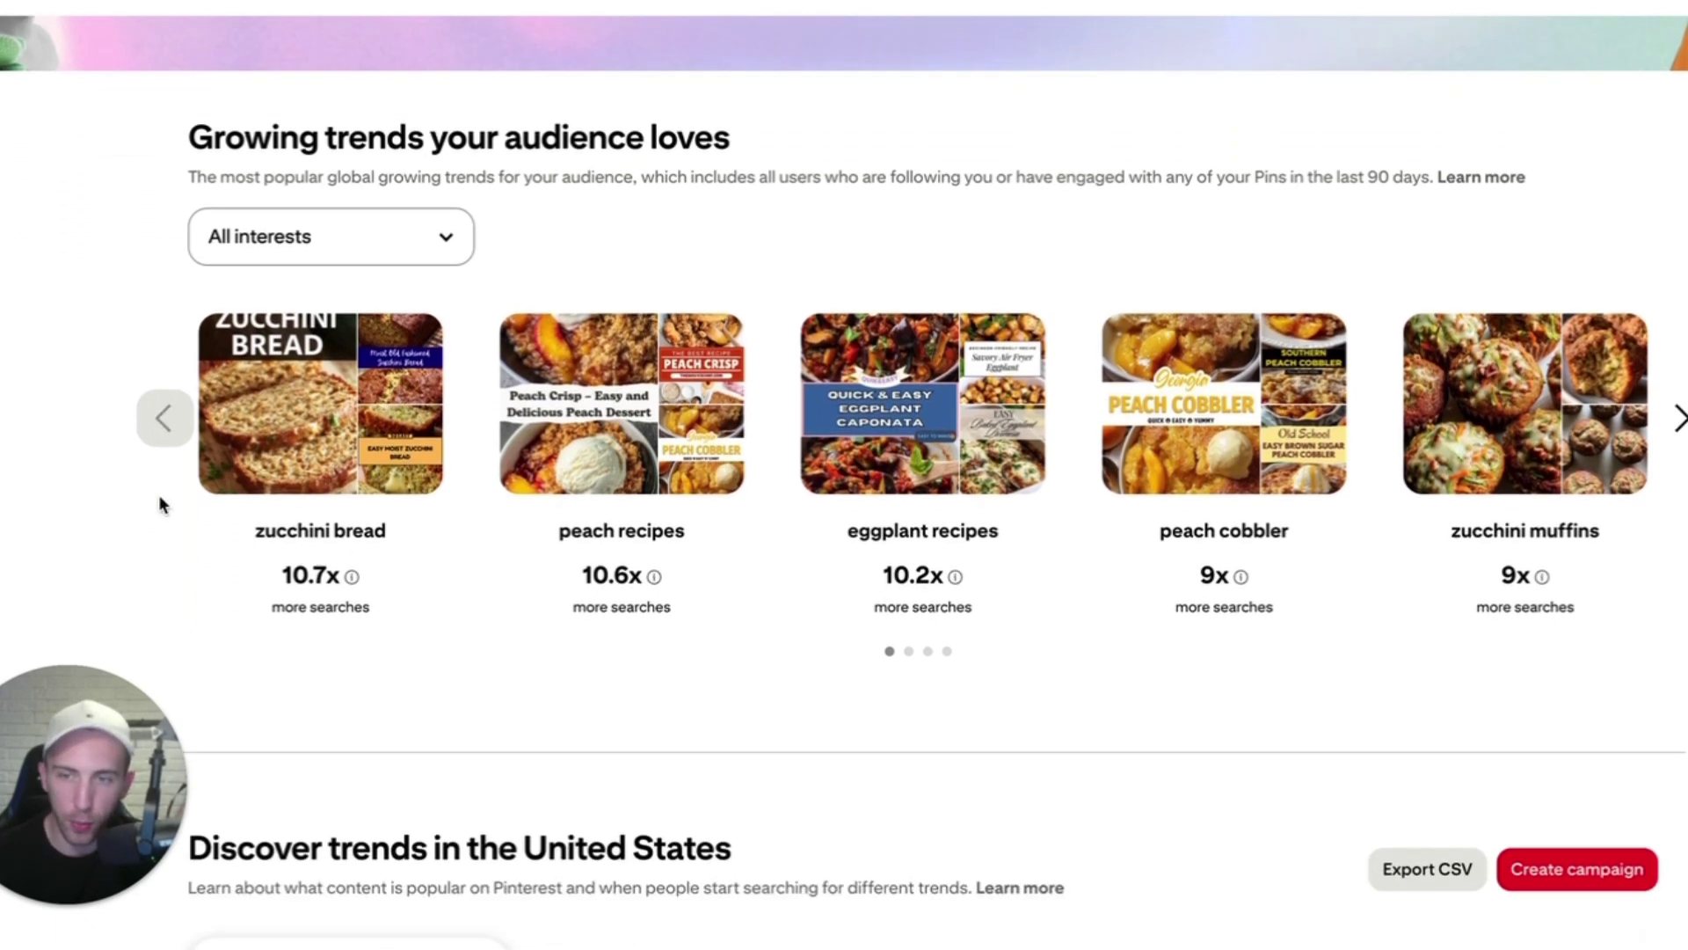
scroll(159, 498, down, 1)
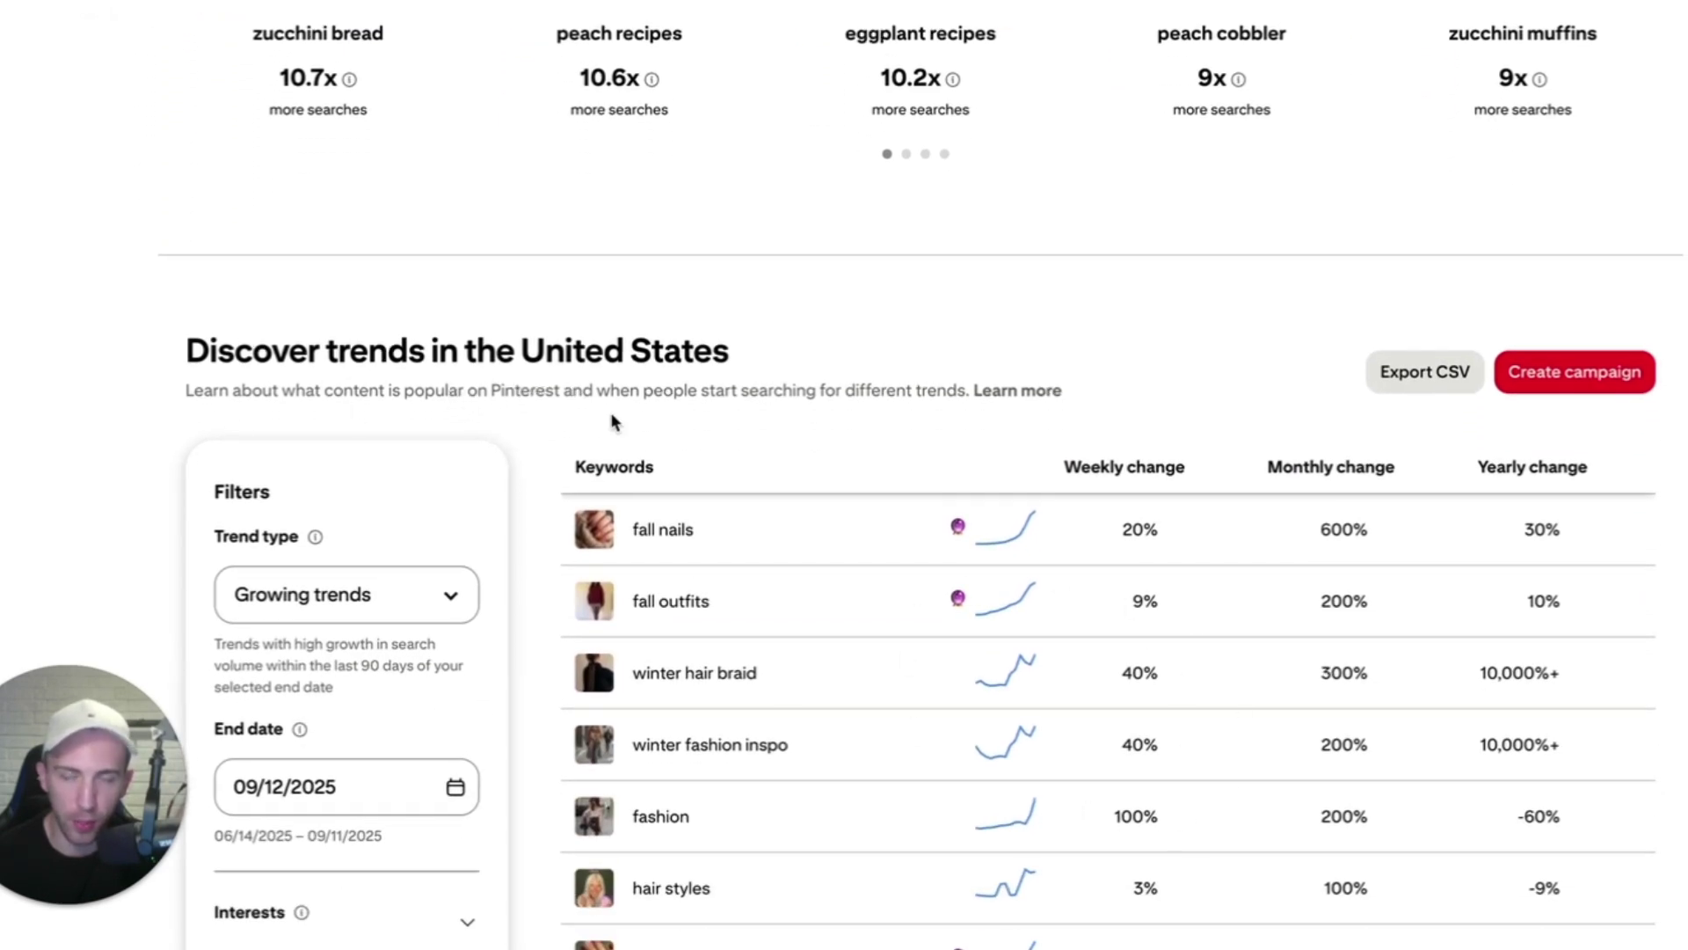
scroll(132, 558, down, 1)
scroll(182, 539, down, 1)
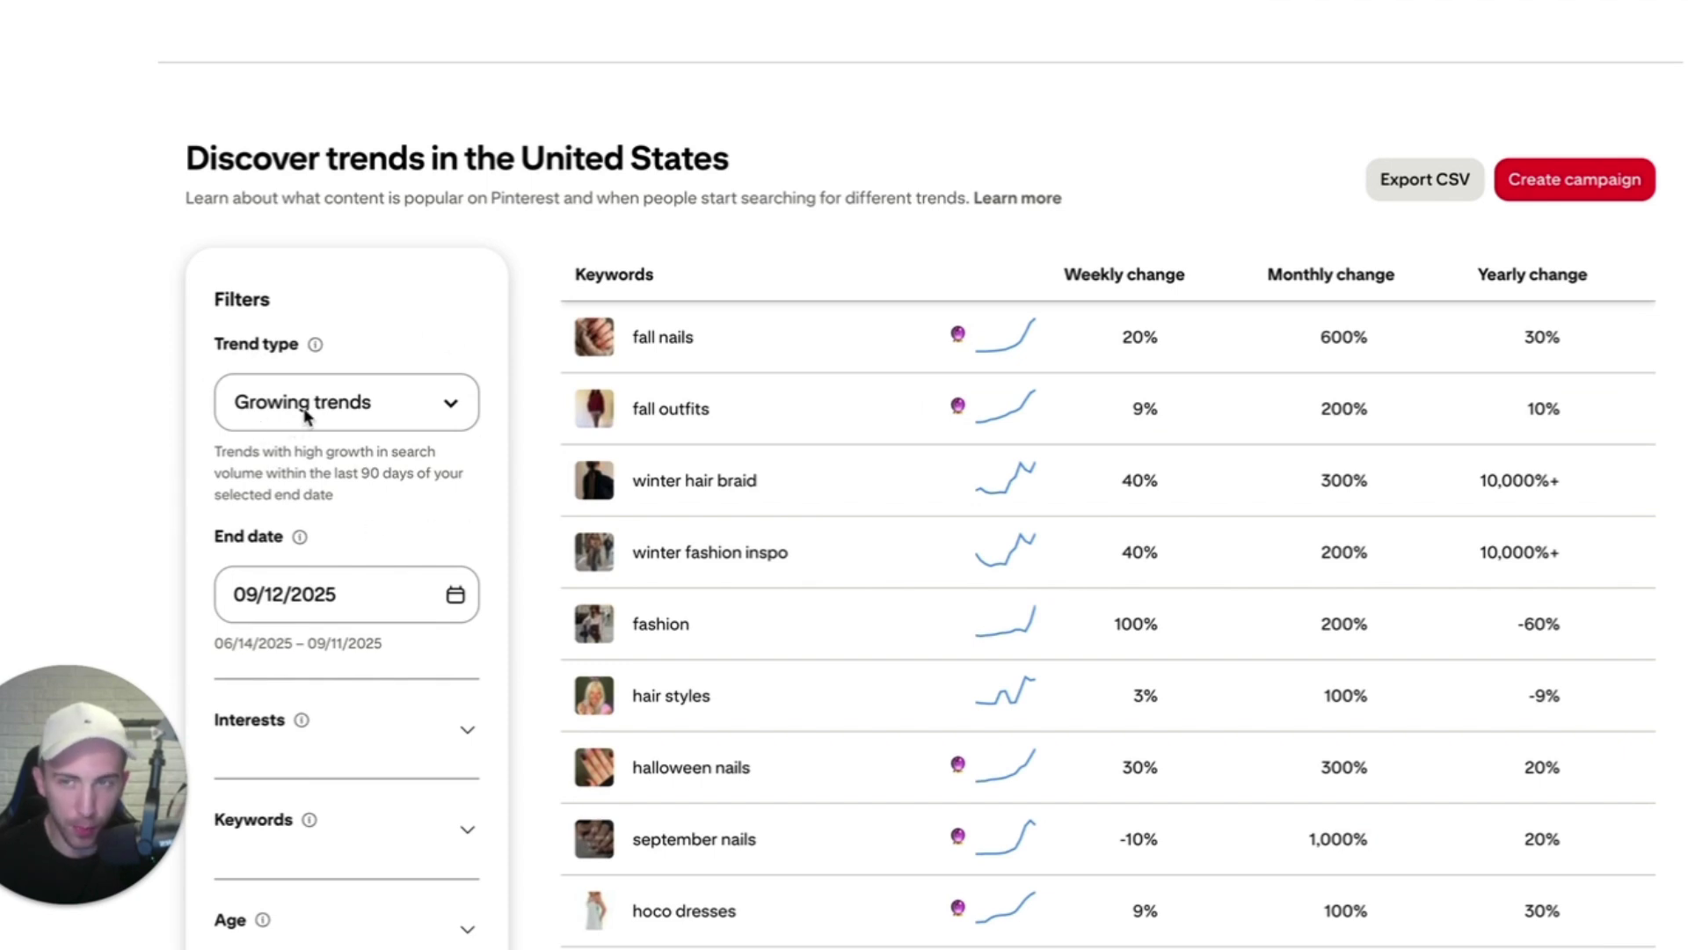
- Switch the Trend type filter to Seasonal trends
click(310, 406)
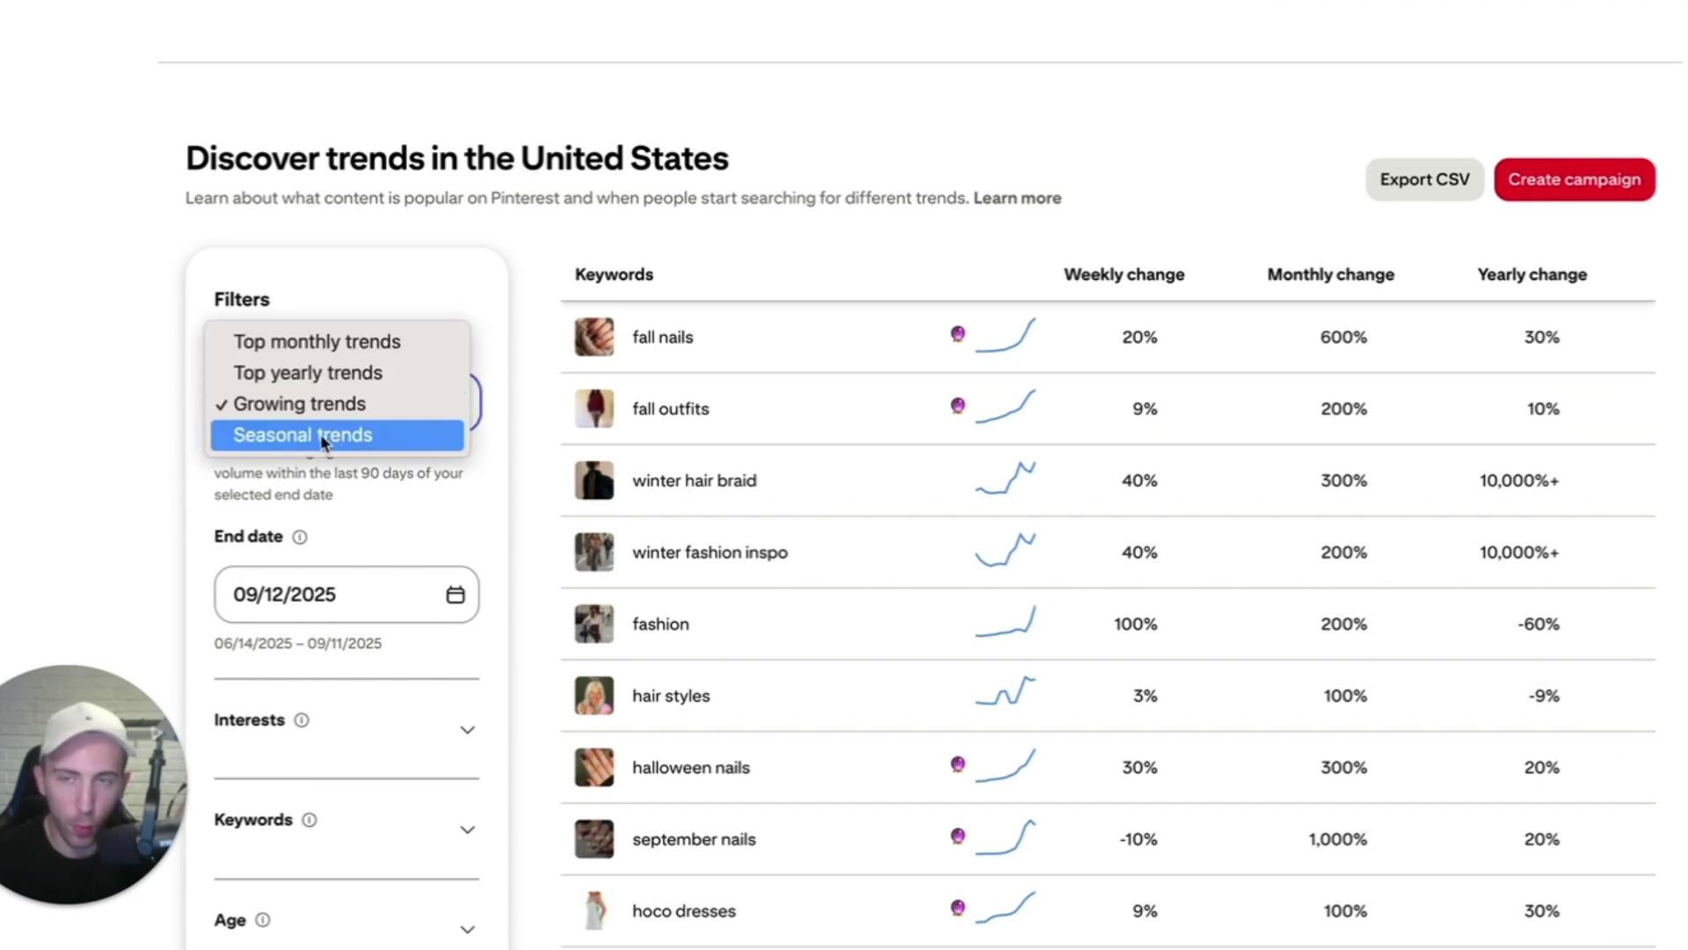
click(320, 435)
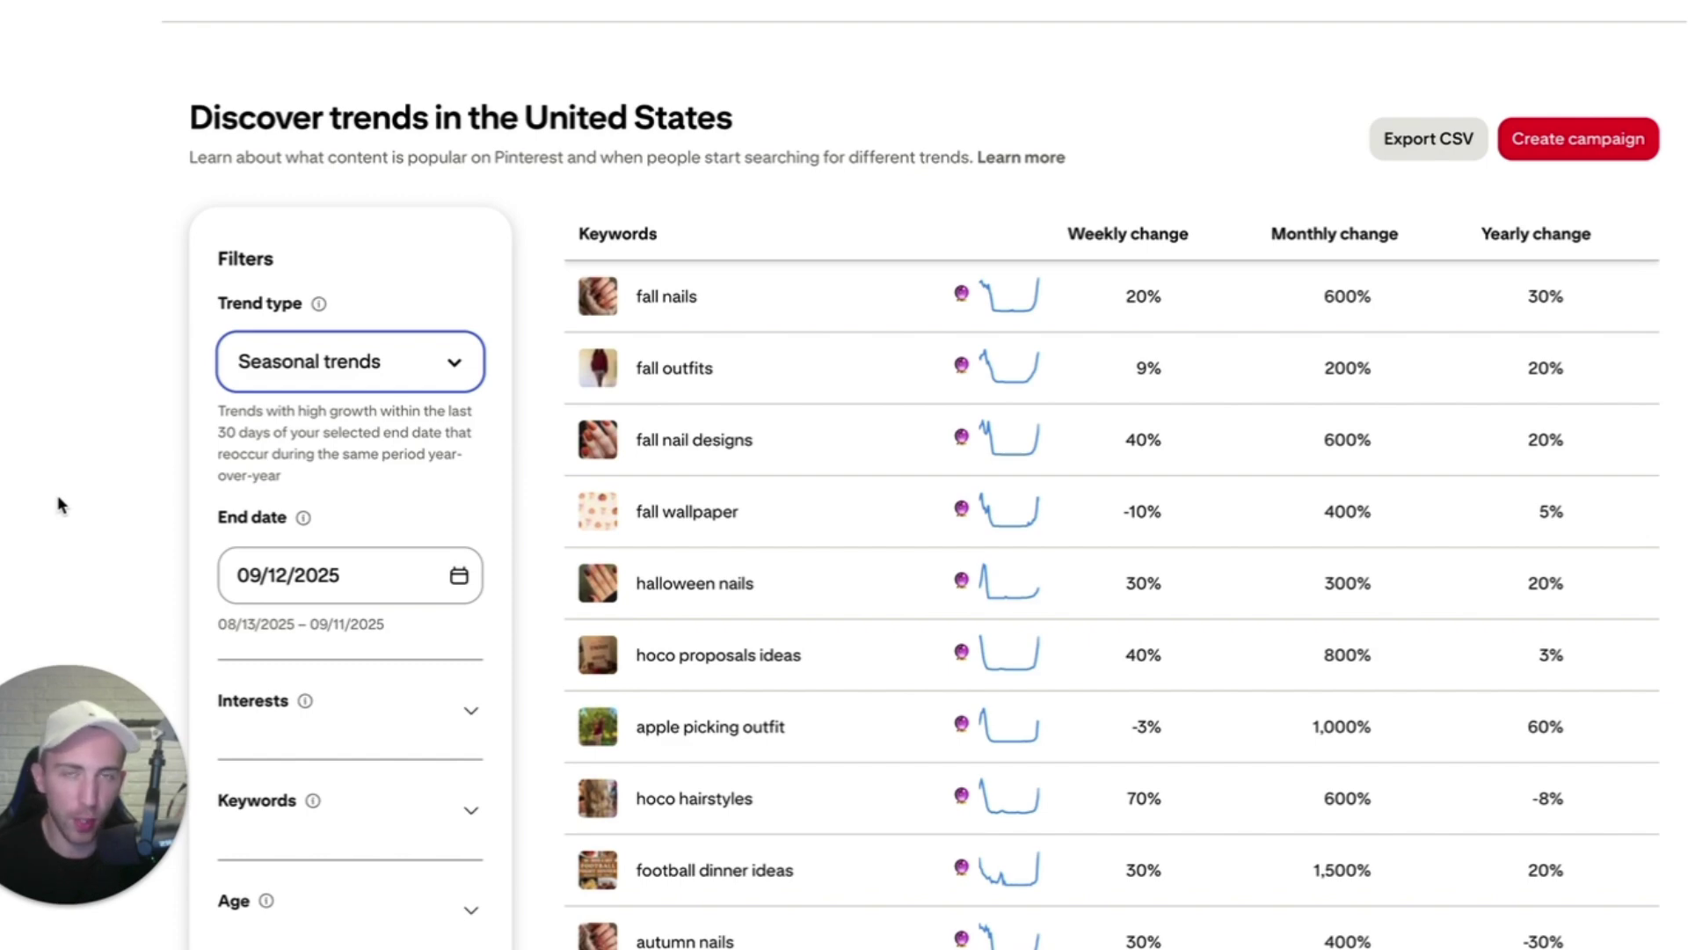
- Scroll down the seasonal trends table to reach the Keywords filter section
scroll(25, 464, up, 4)
scroll(24, 465, down, 2)
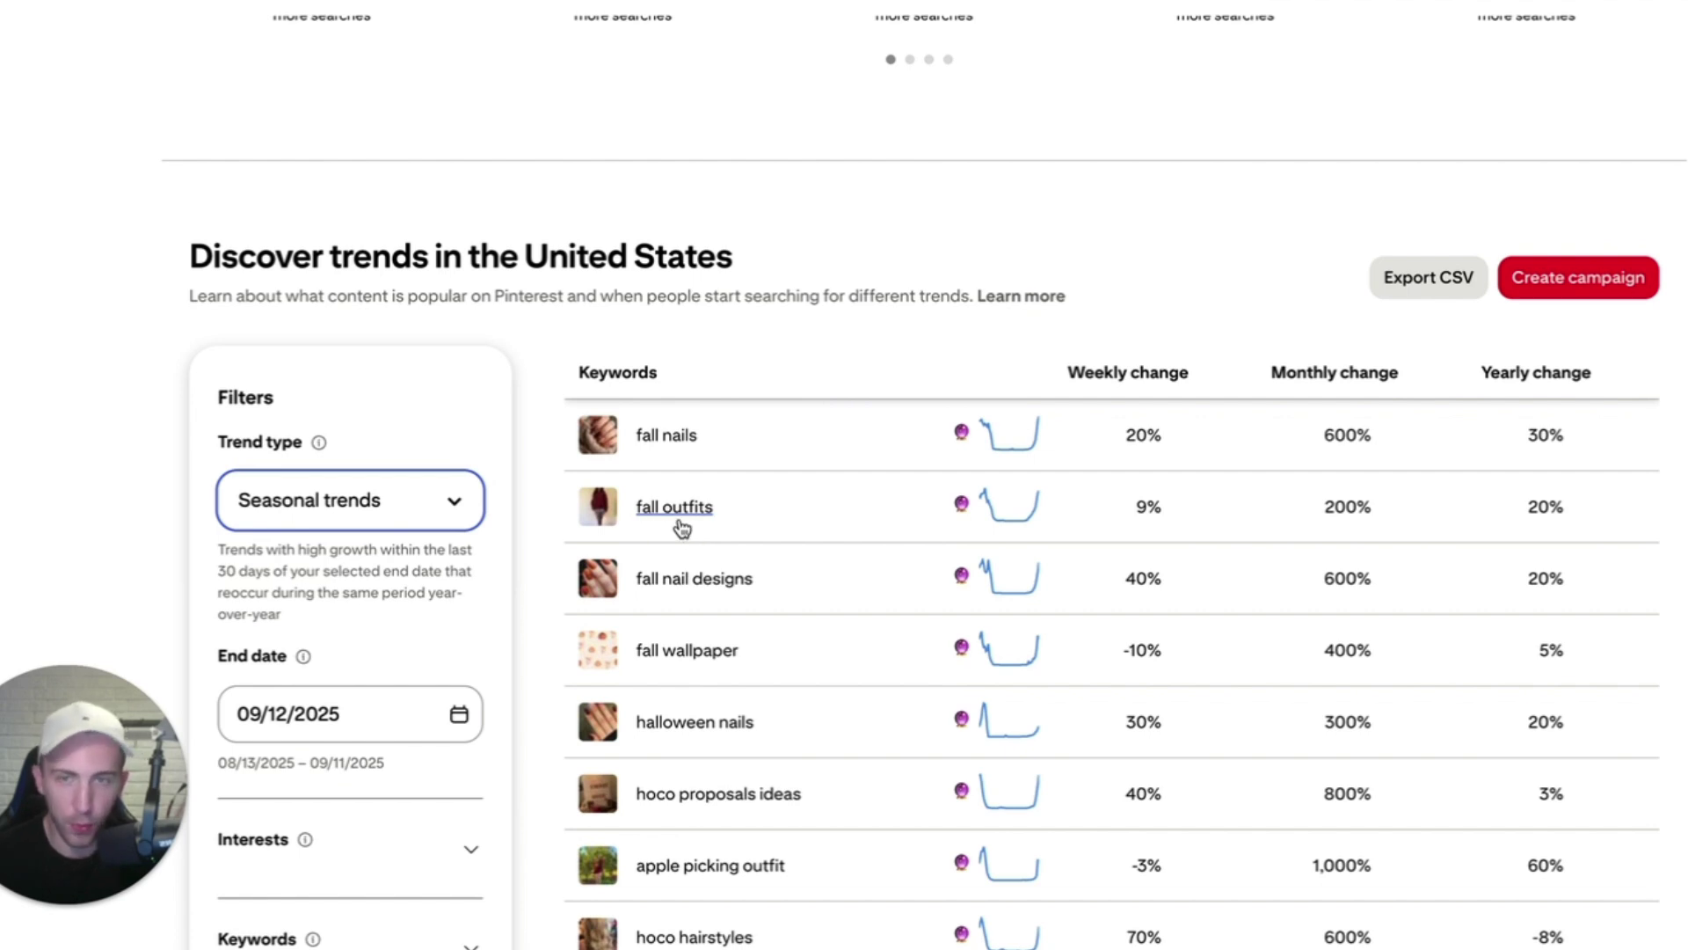
scroll(683, 528, down, 2)
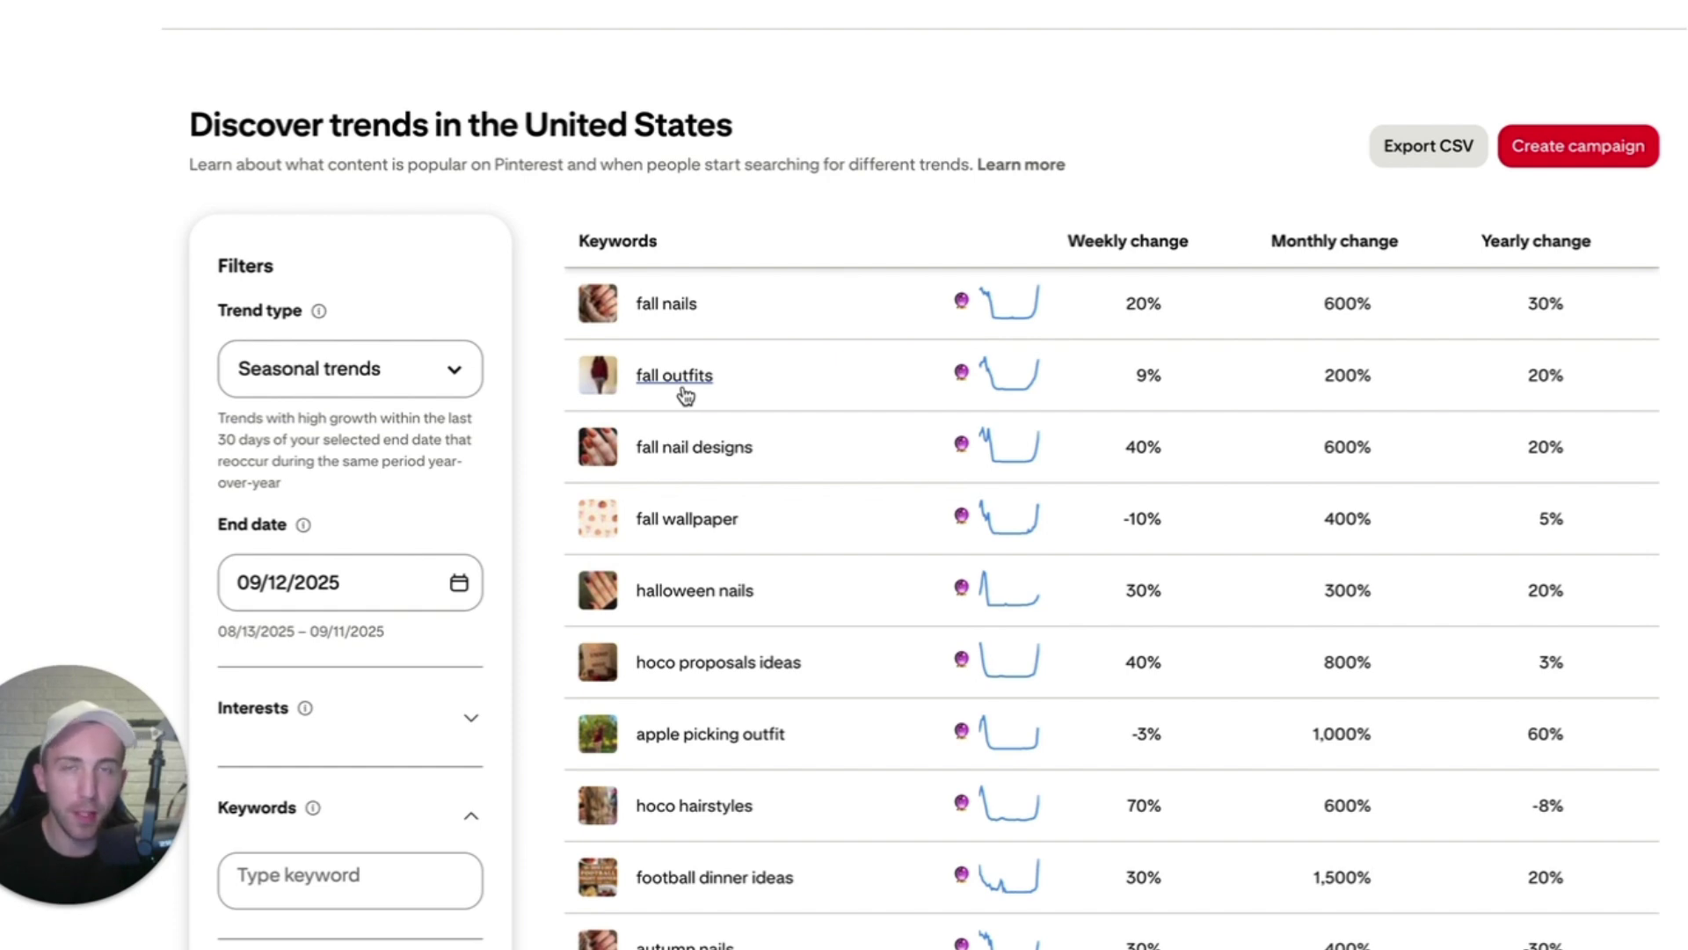
scroll(441, 543, down, 2)
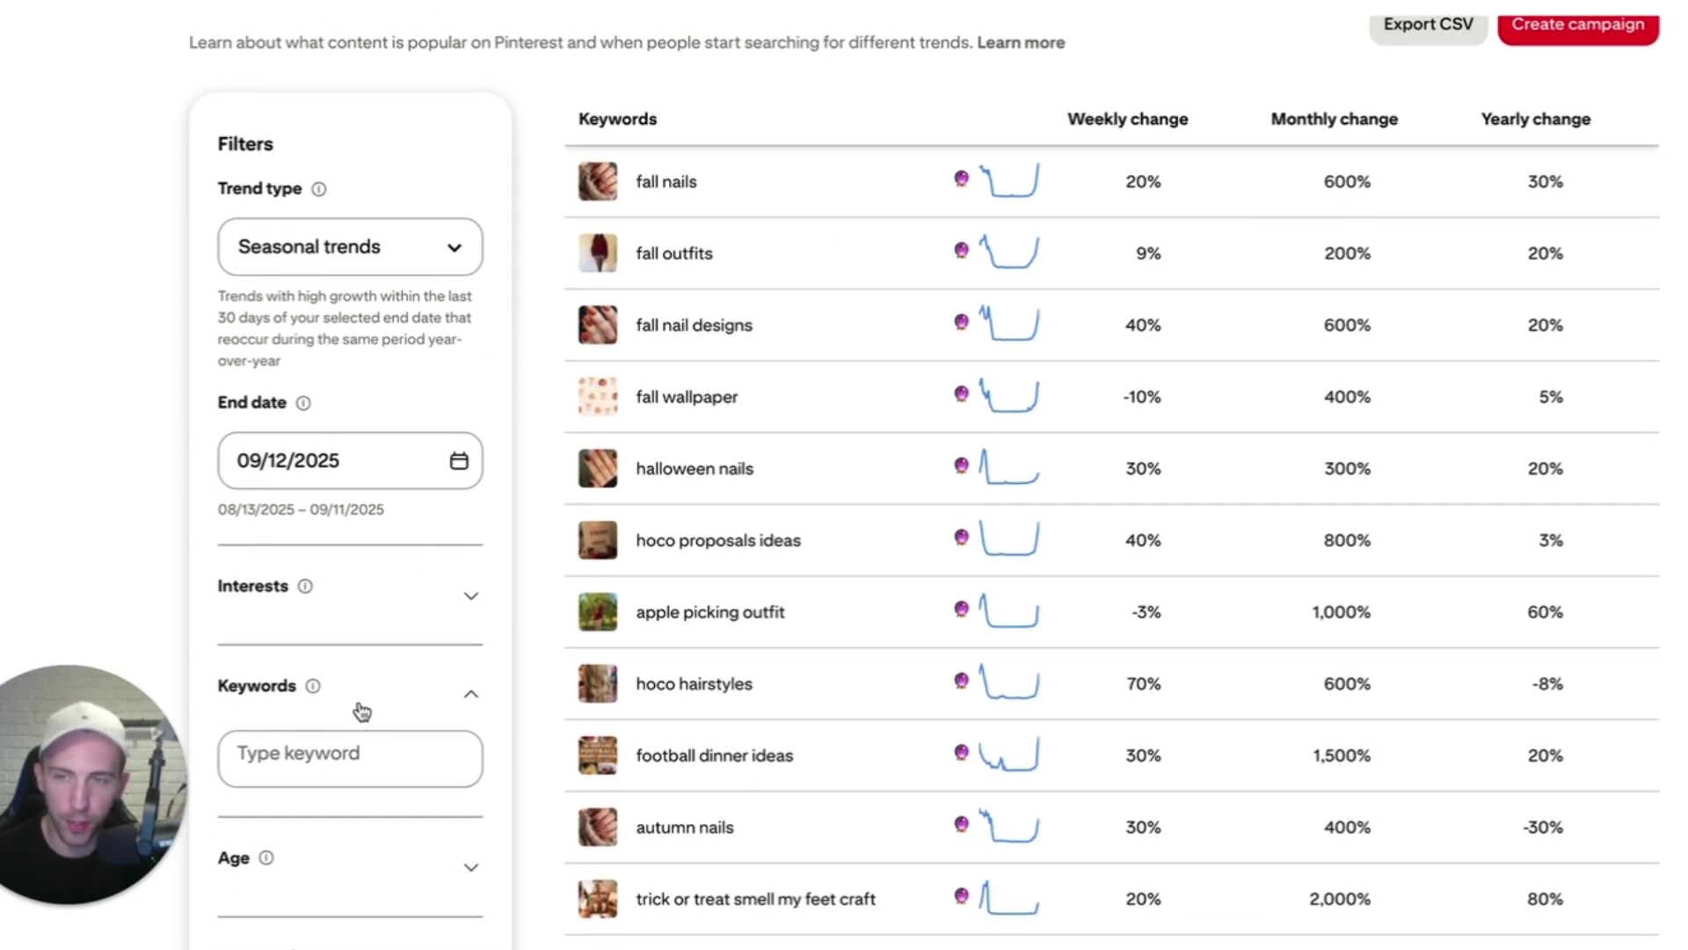
- Pick the 'fall outfits' suggestion as the Keywords filter and apply it
click(313, 753)
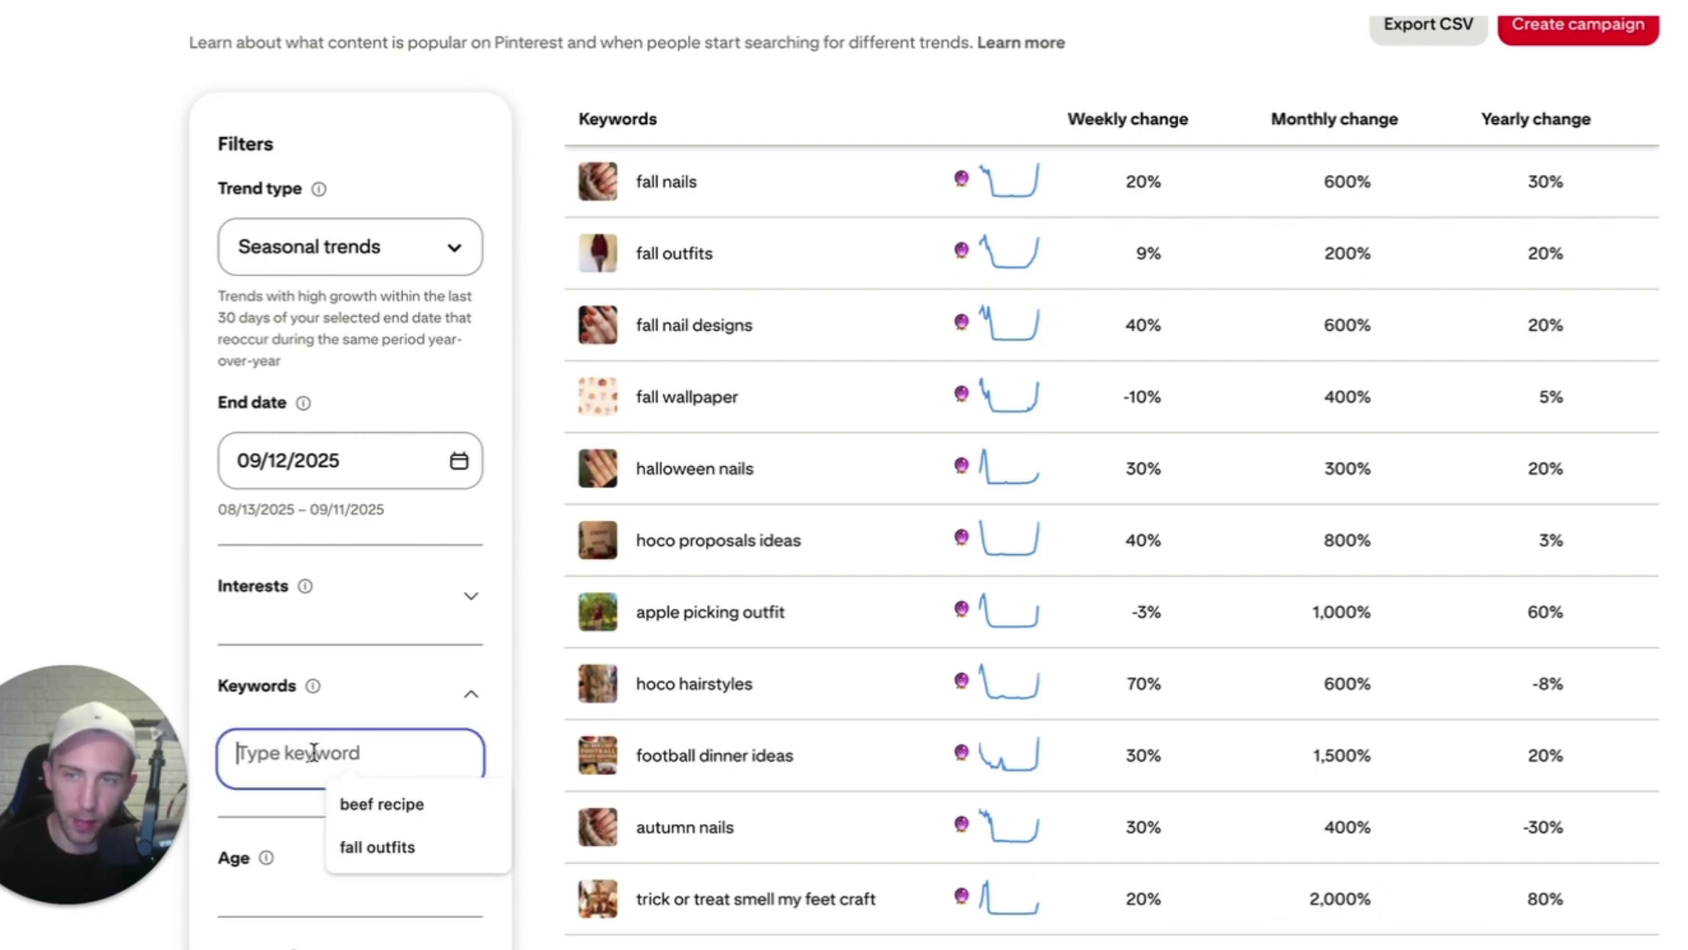
click(415, 846)
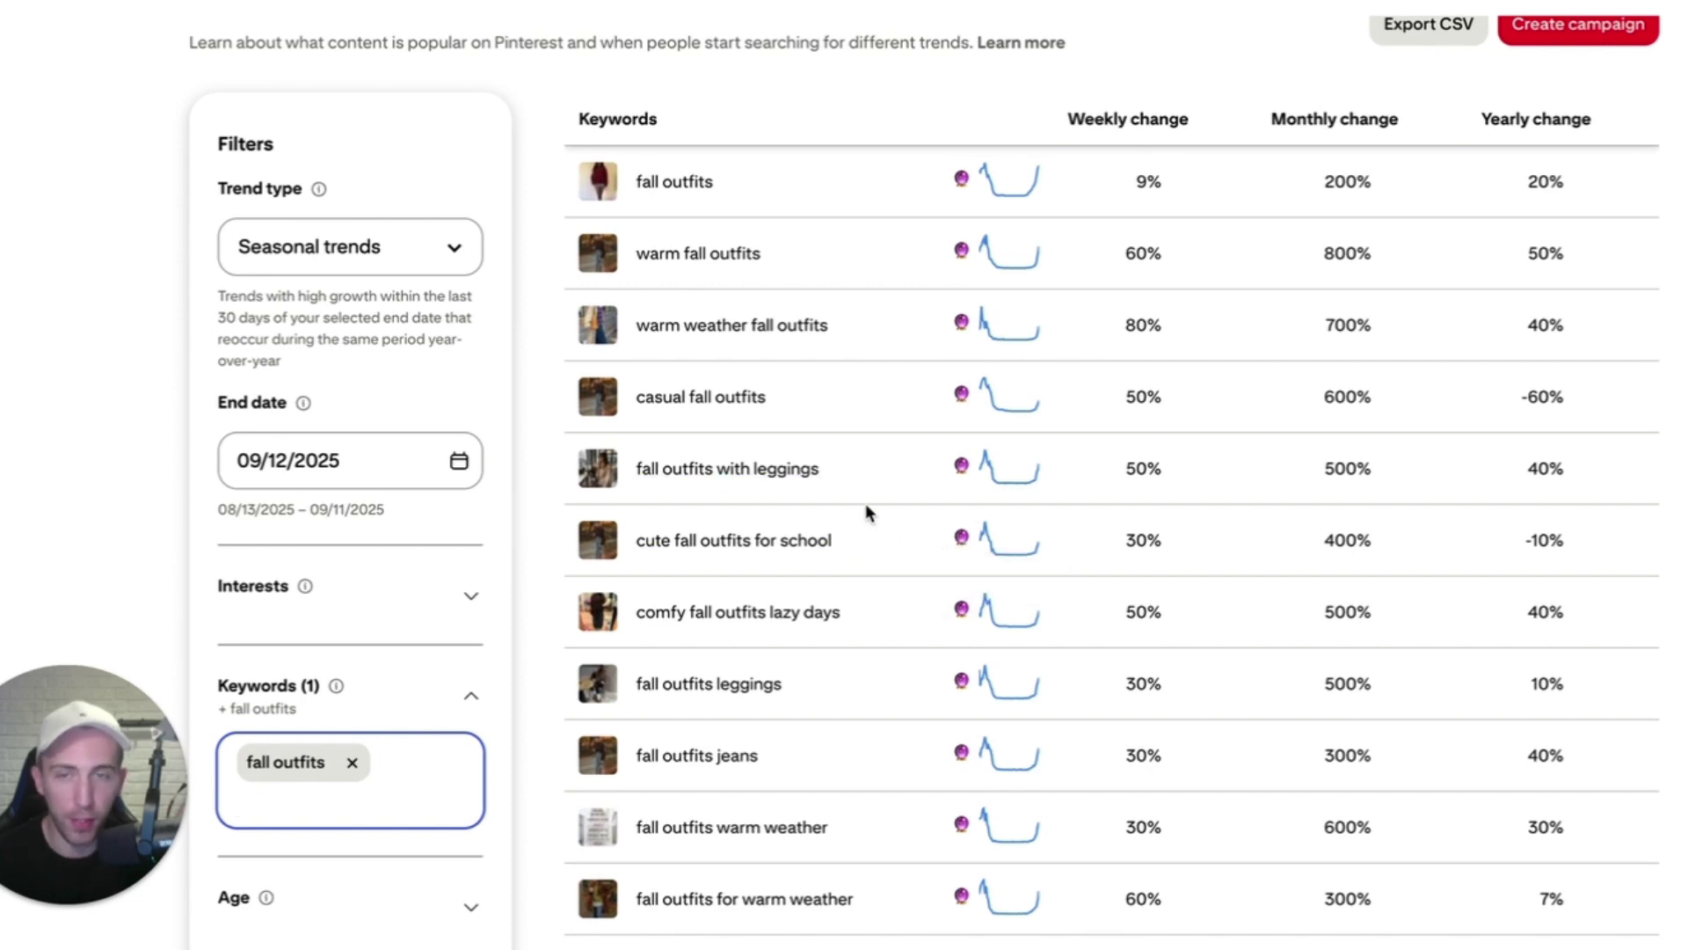
click(7, 466)
scroll(7, 466, up, 1)
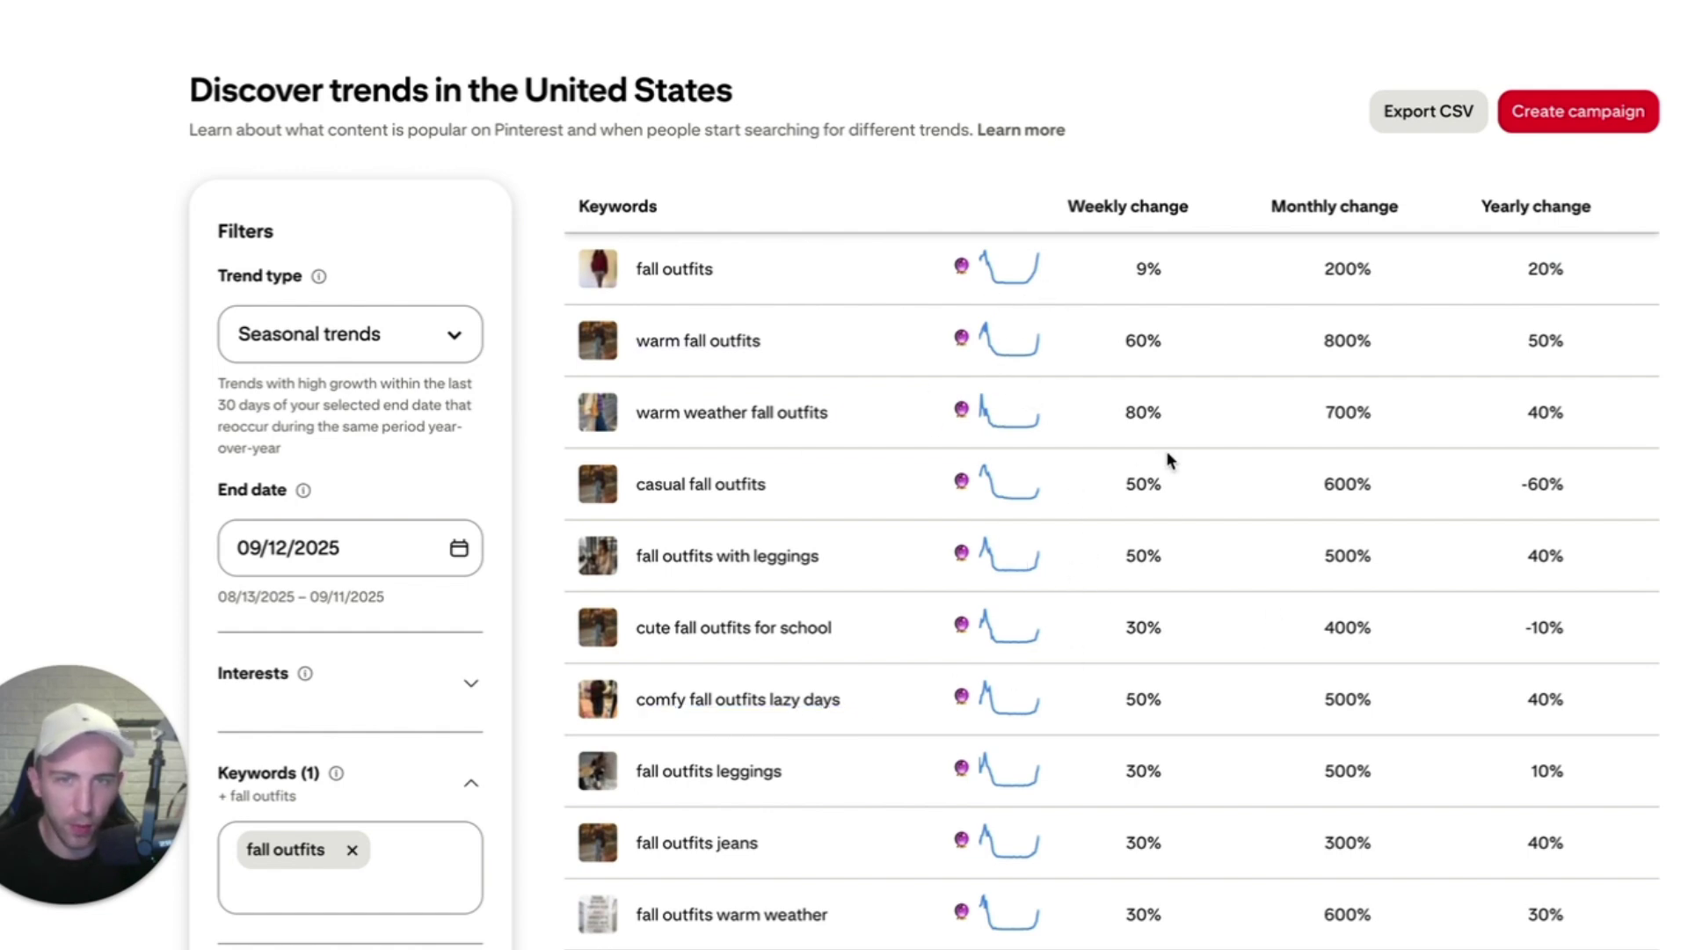
- Scroll through the fall outfits seasonal trends, from warm fall outfits down to plus size fall outfits
scroll(1113, 567, down, 2)
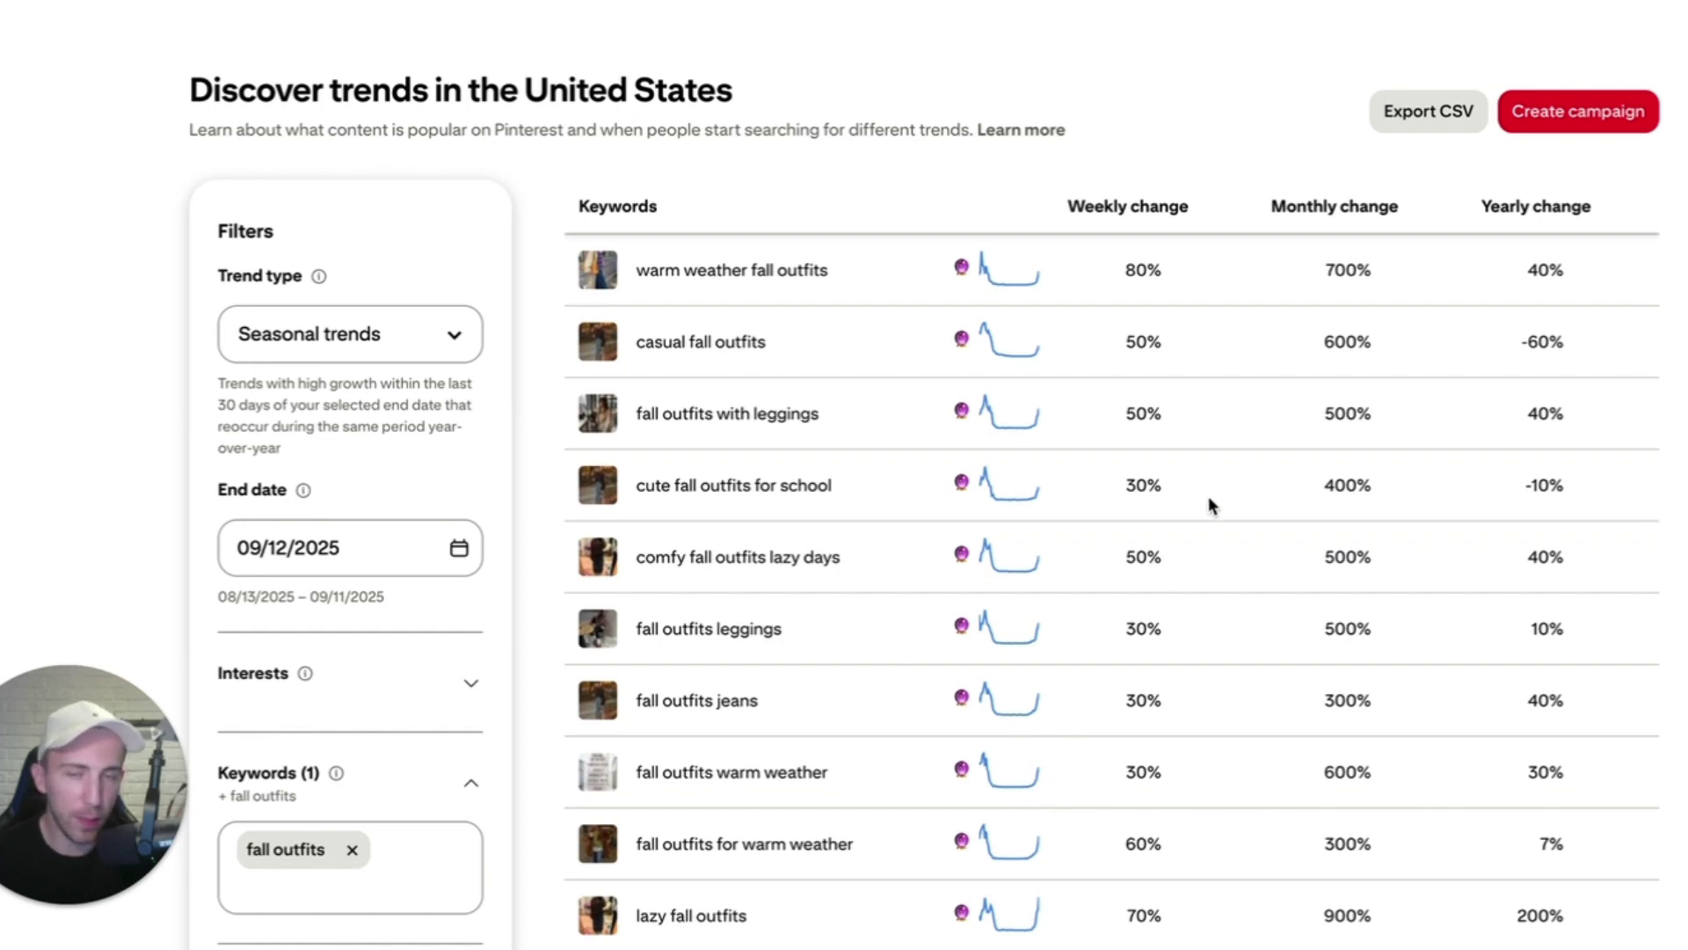
scroll(1223, 501, up, 2)
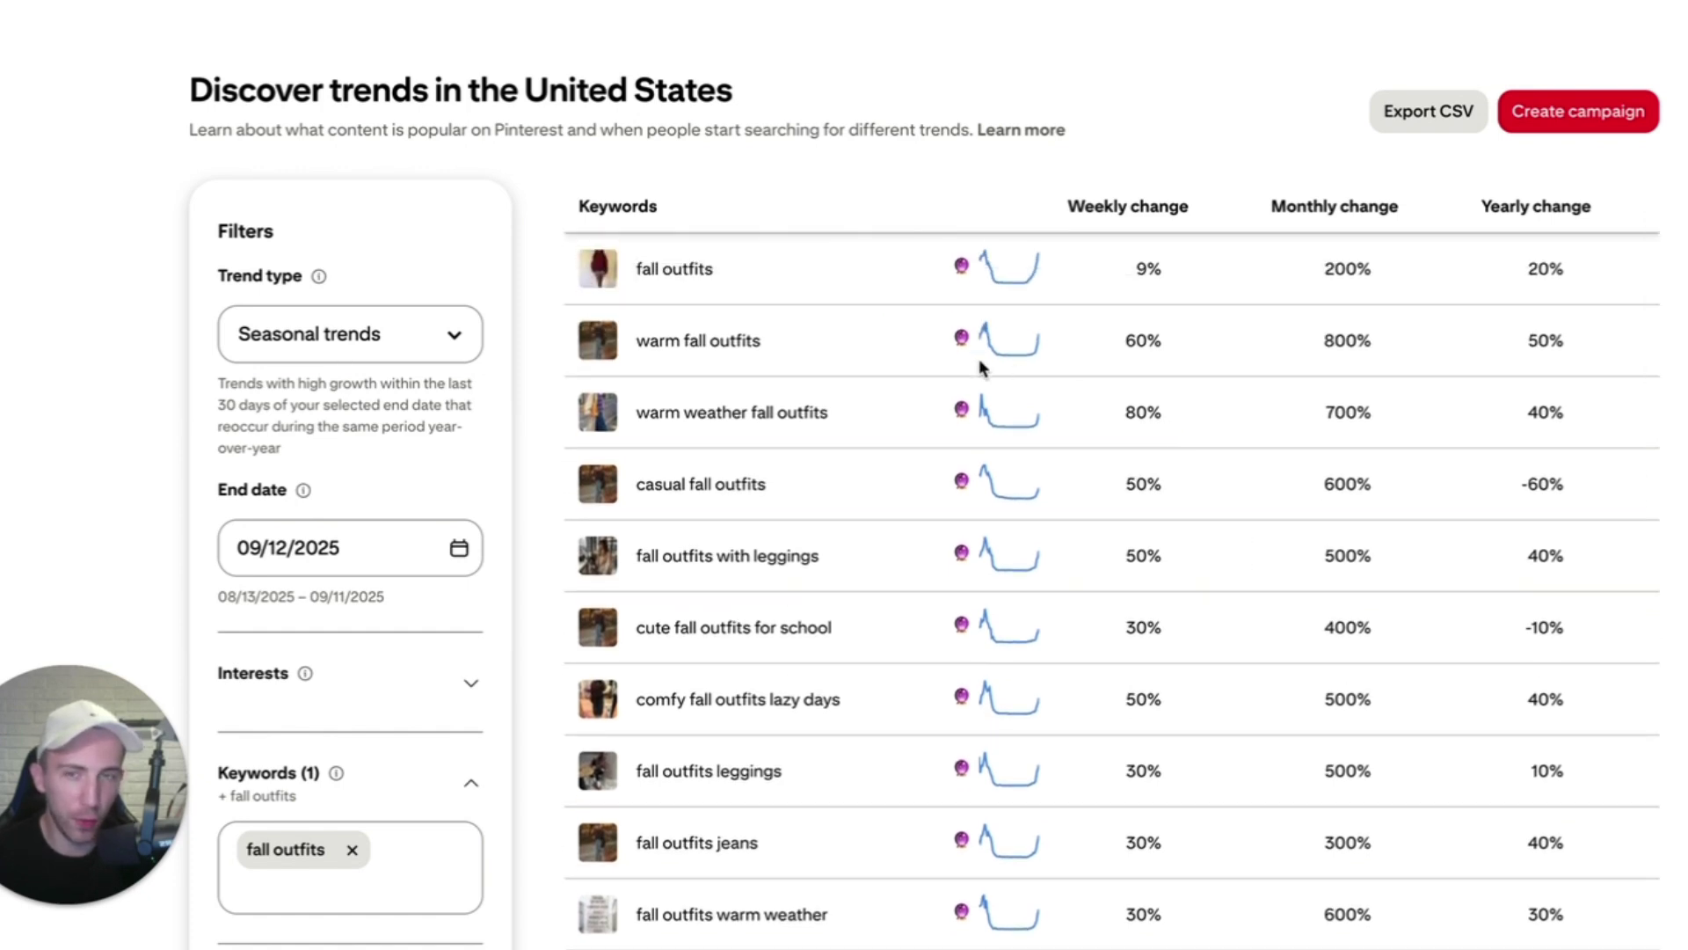
scroll(1157, 796, down, 3)
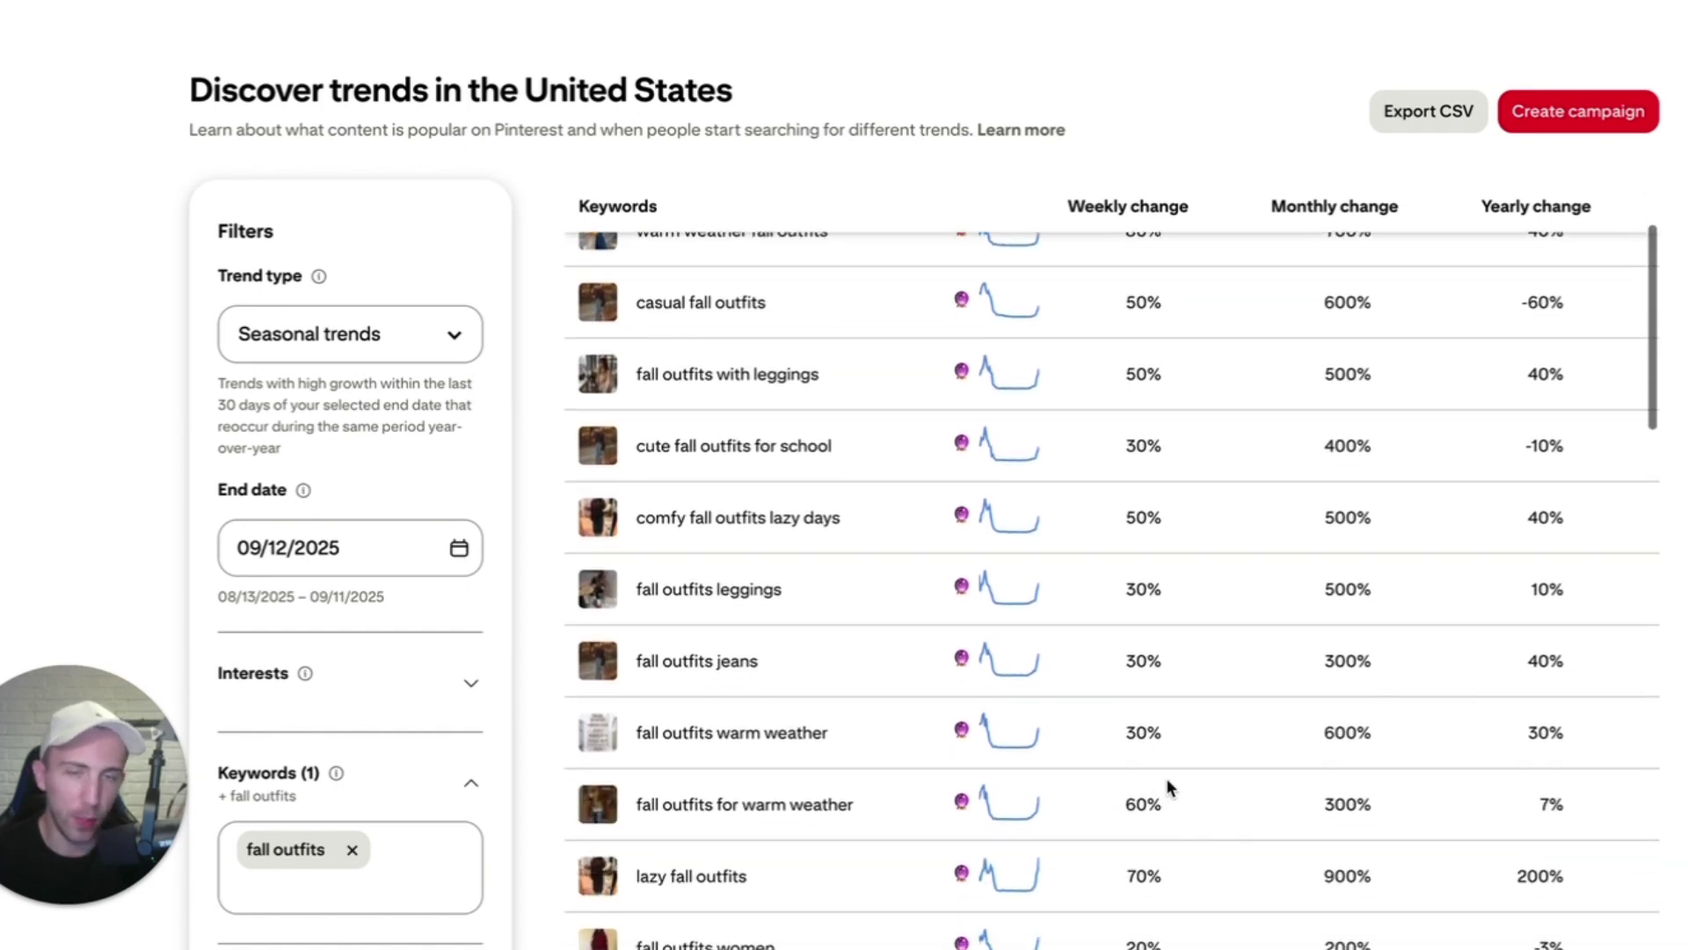
scroll(1168, 785, down, 1)
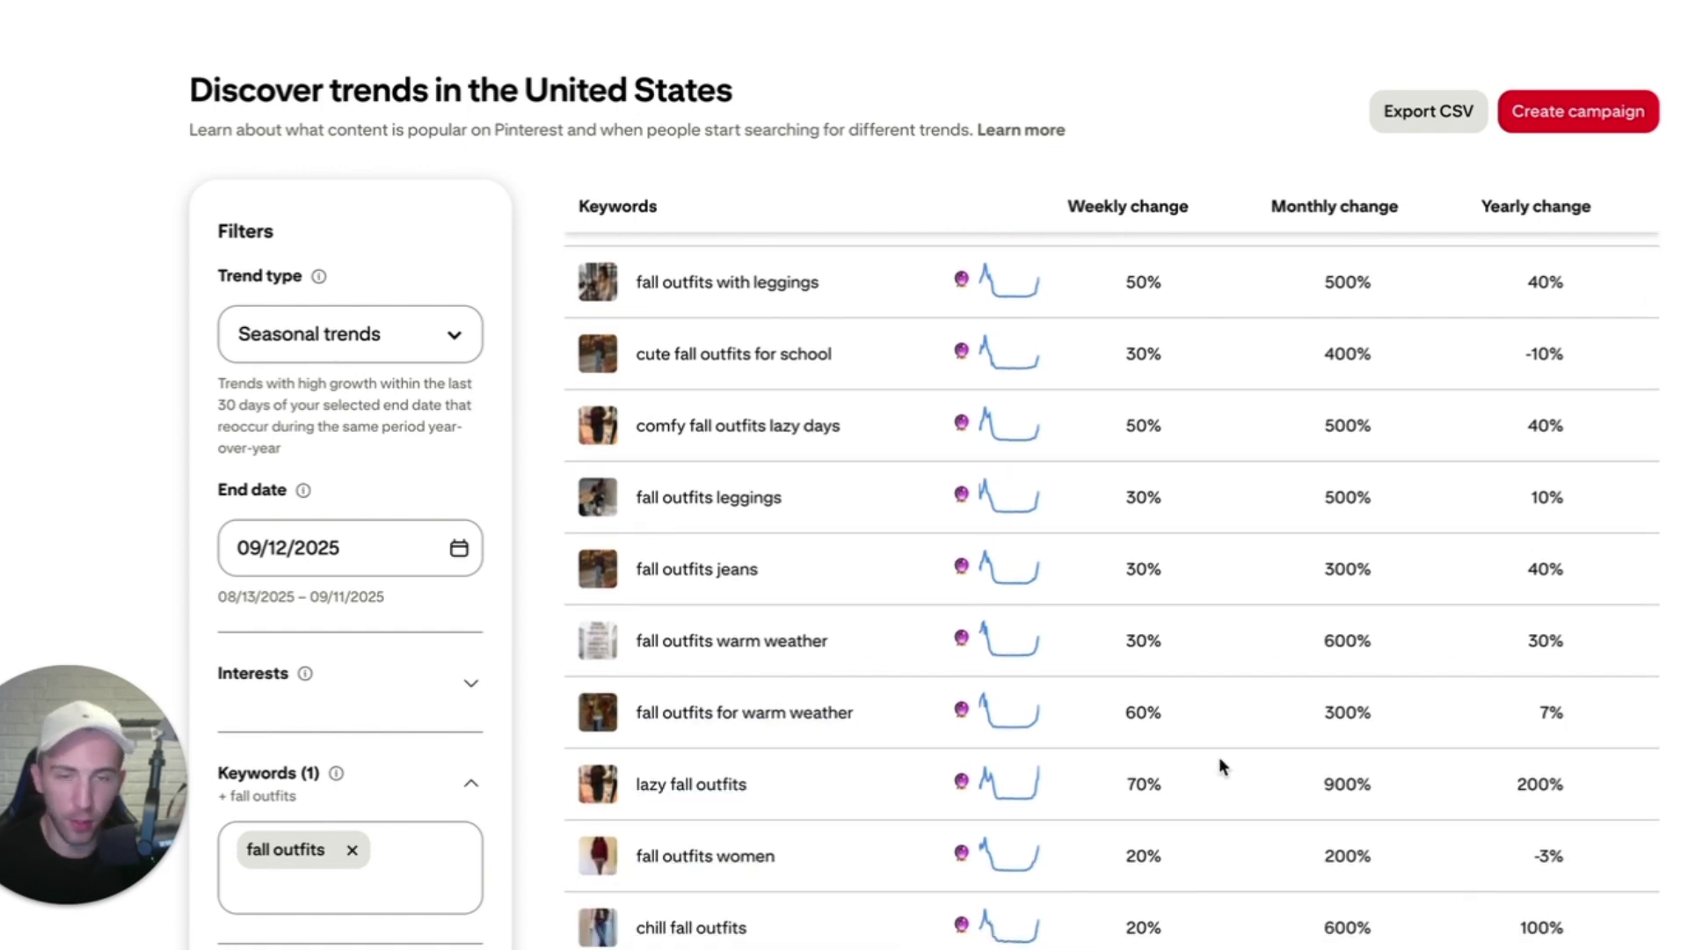
scroll(1219, 763, down, 8)
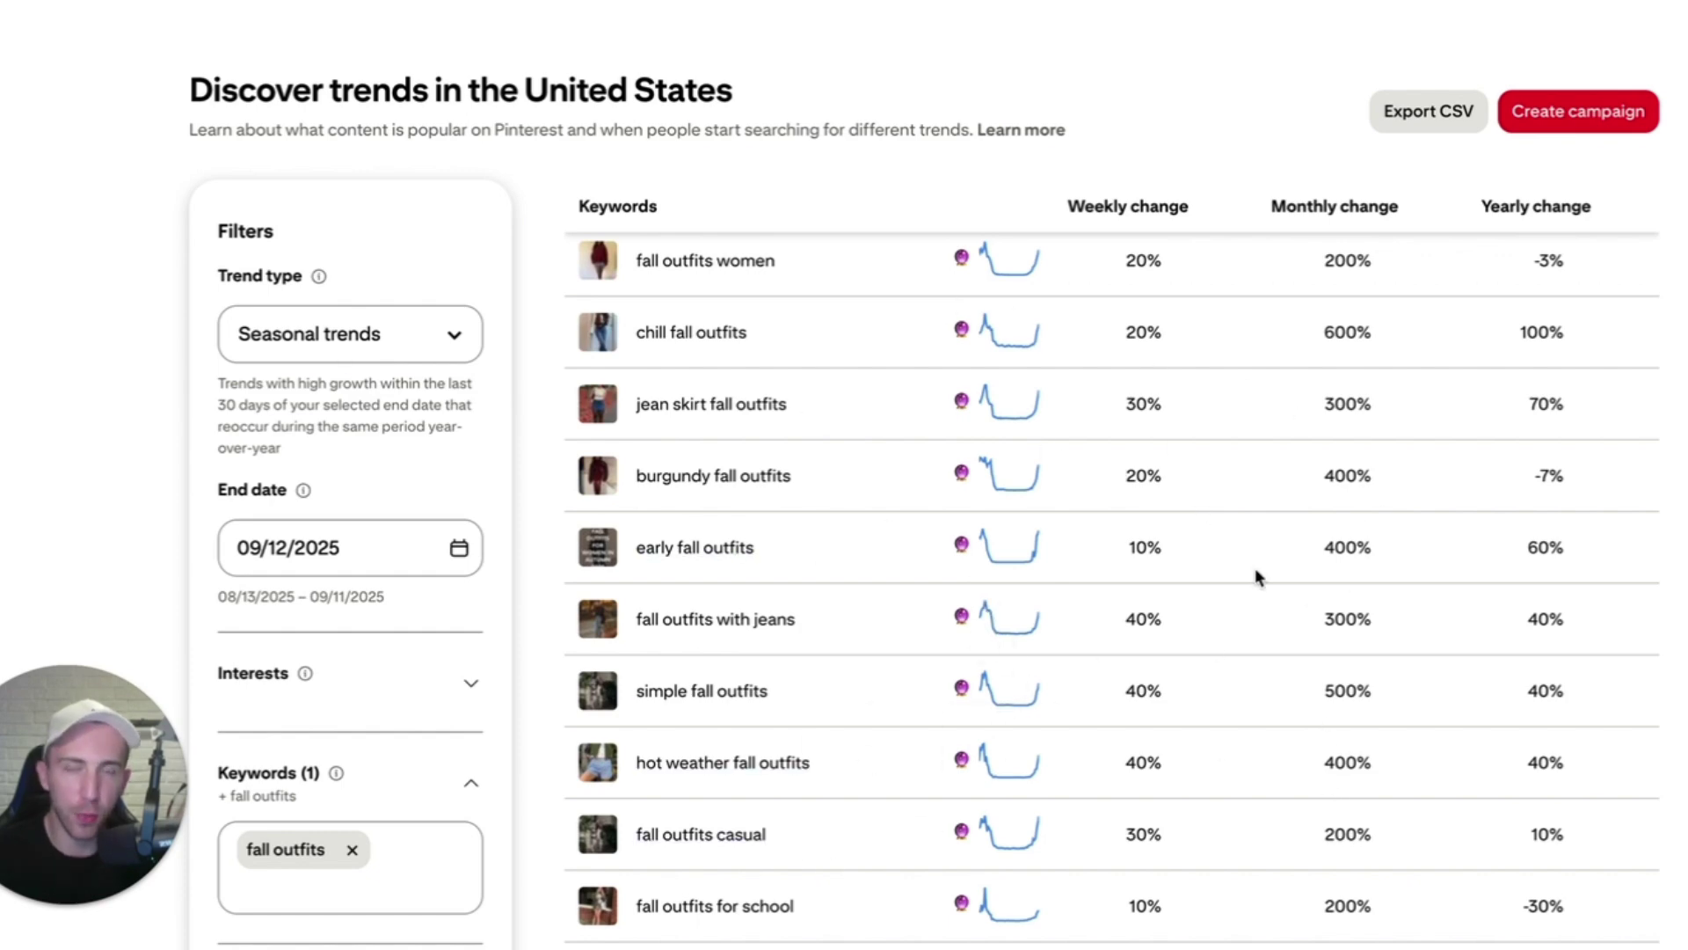
scroll(1256, 573, down, 20)
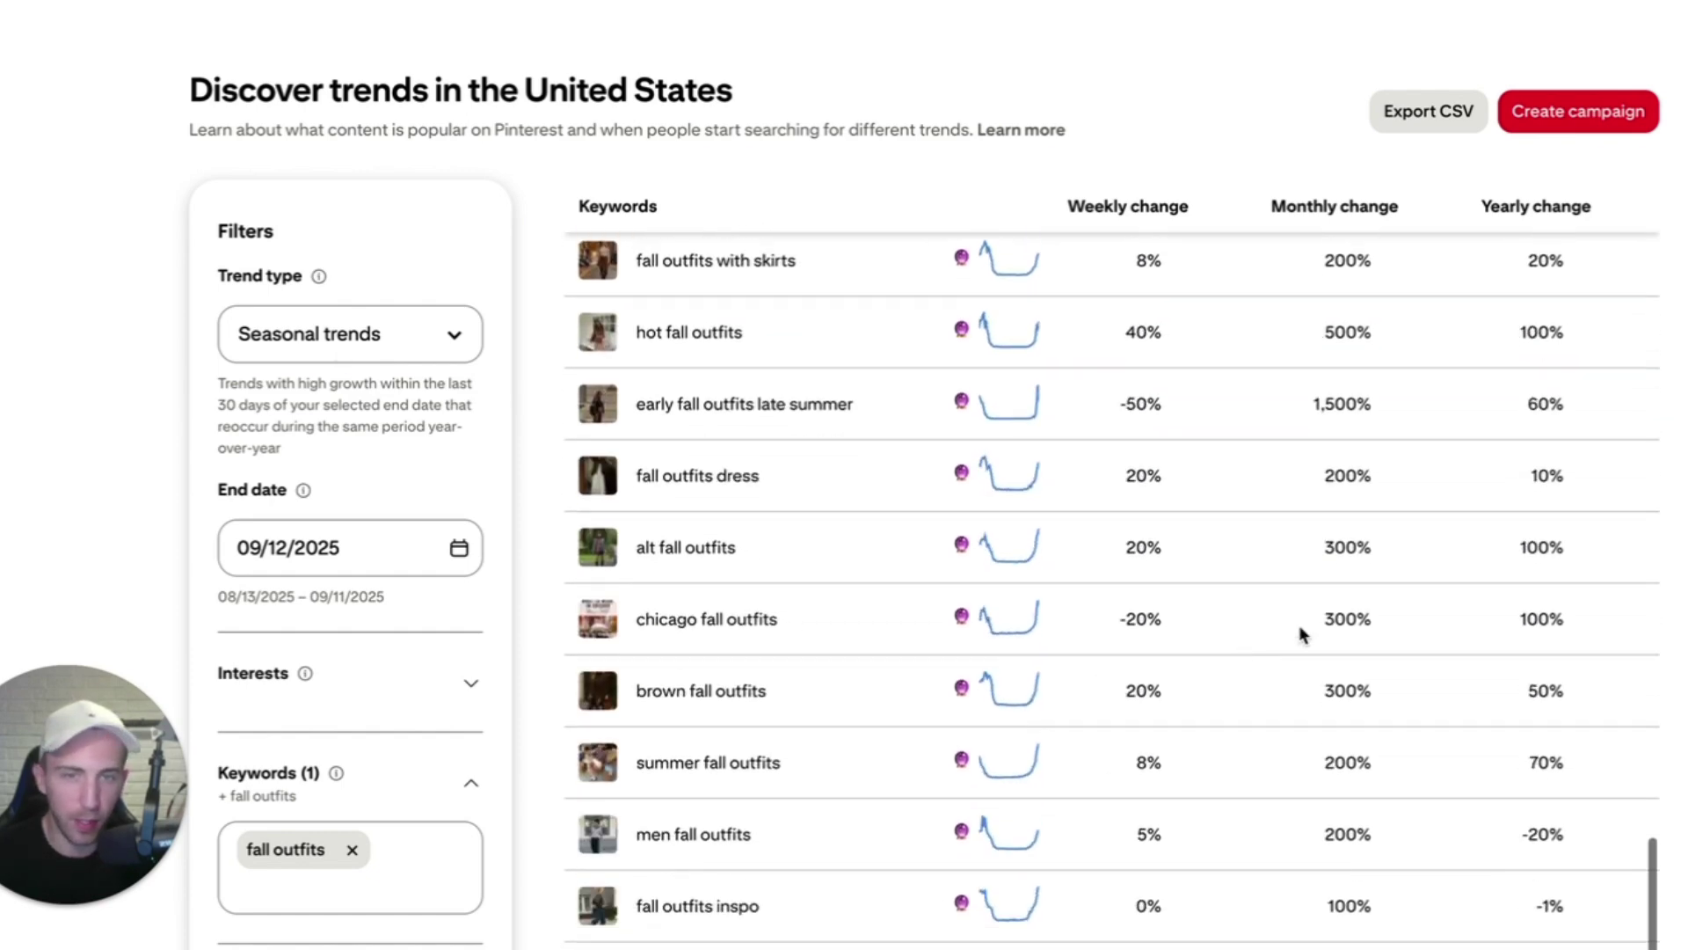
scroll(1263, 647, down, 1)
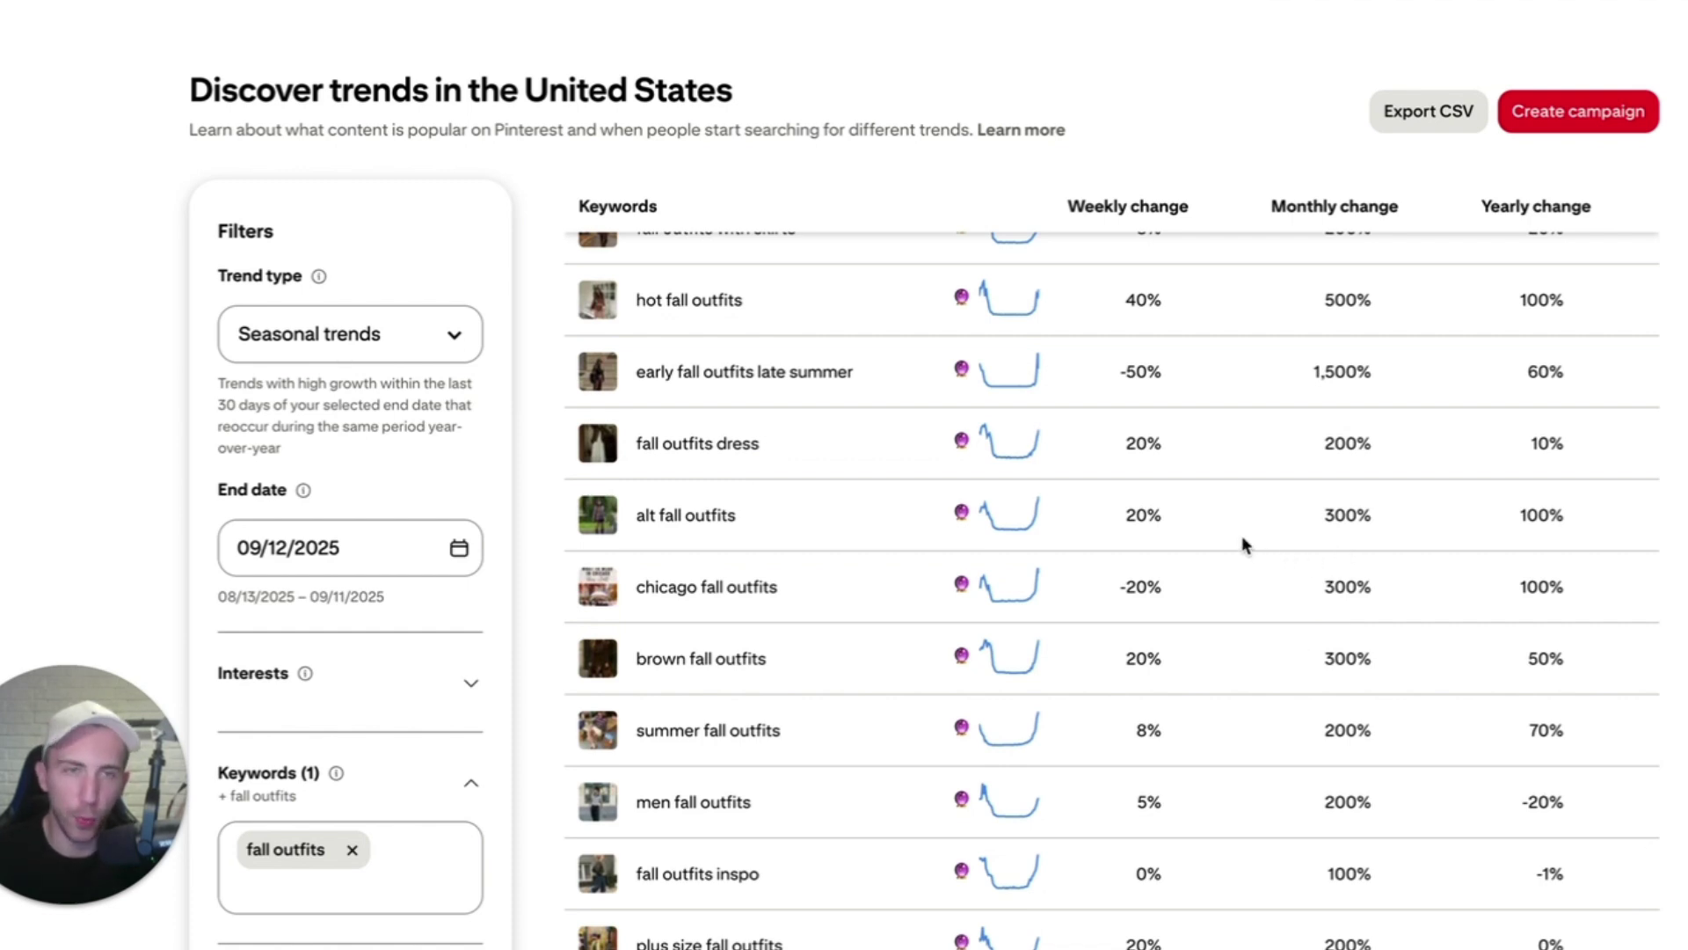
- Export the fall outfits seasonal trends table as a CSV file
click(1422, 132)
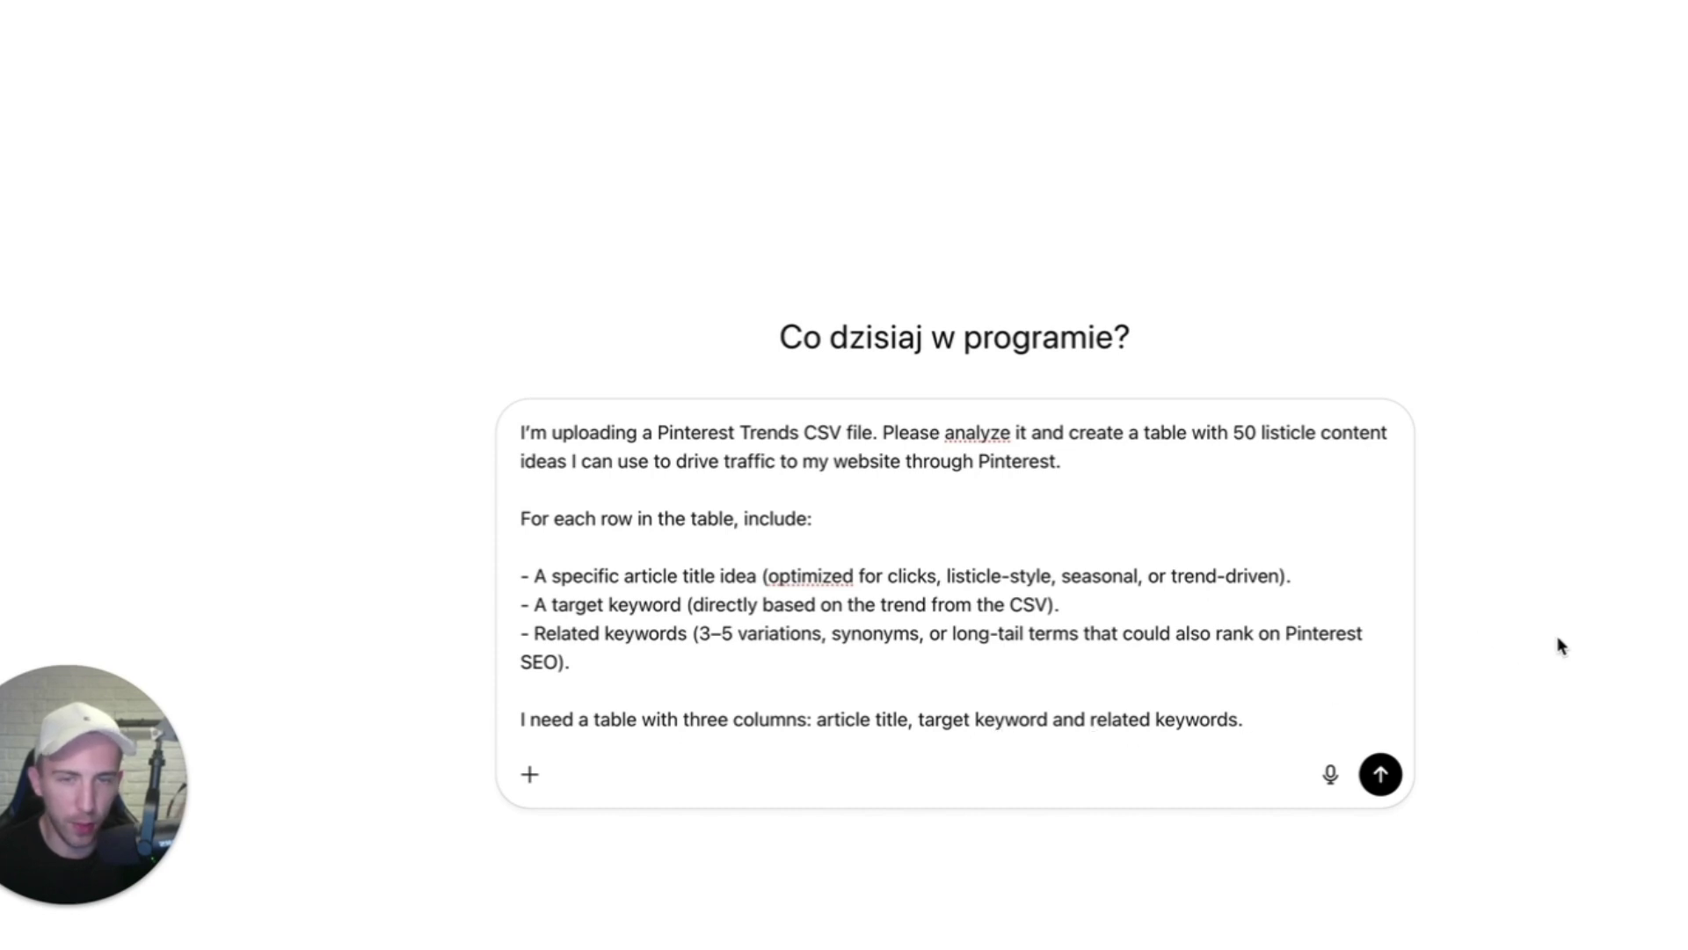
- Attach the exported Pinterest Trends CSV to the ChatGPT prompt and send it
drag(1671, 83, 773, 625)
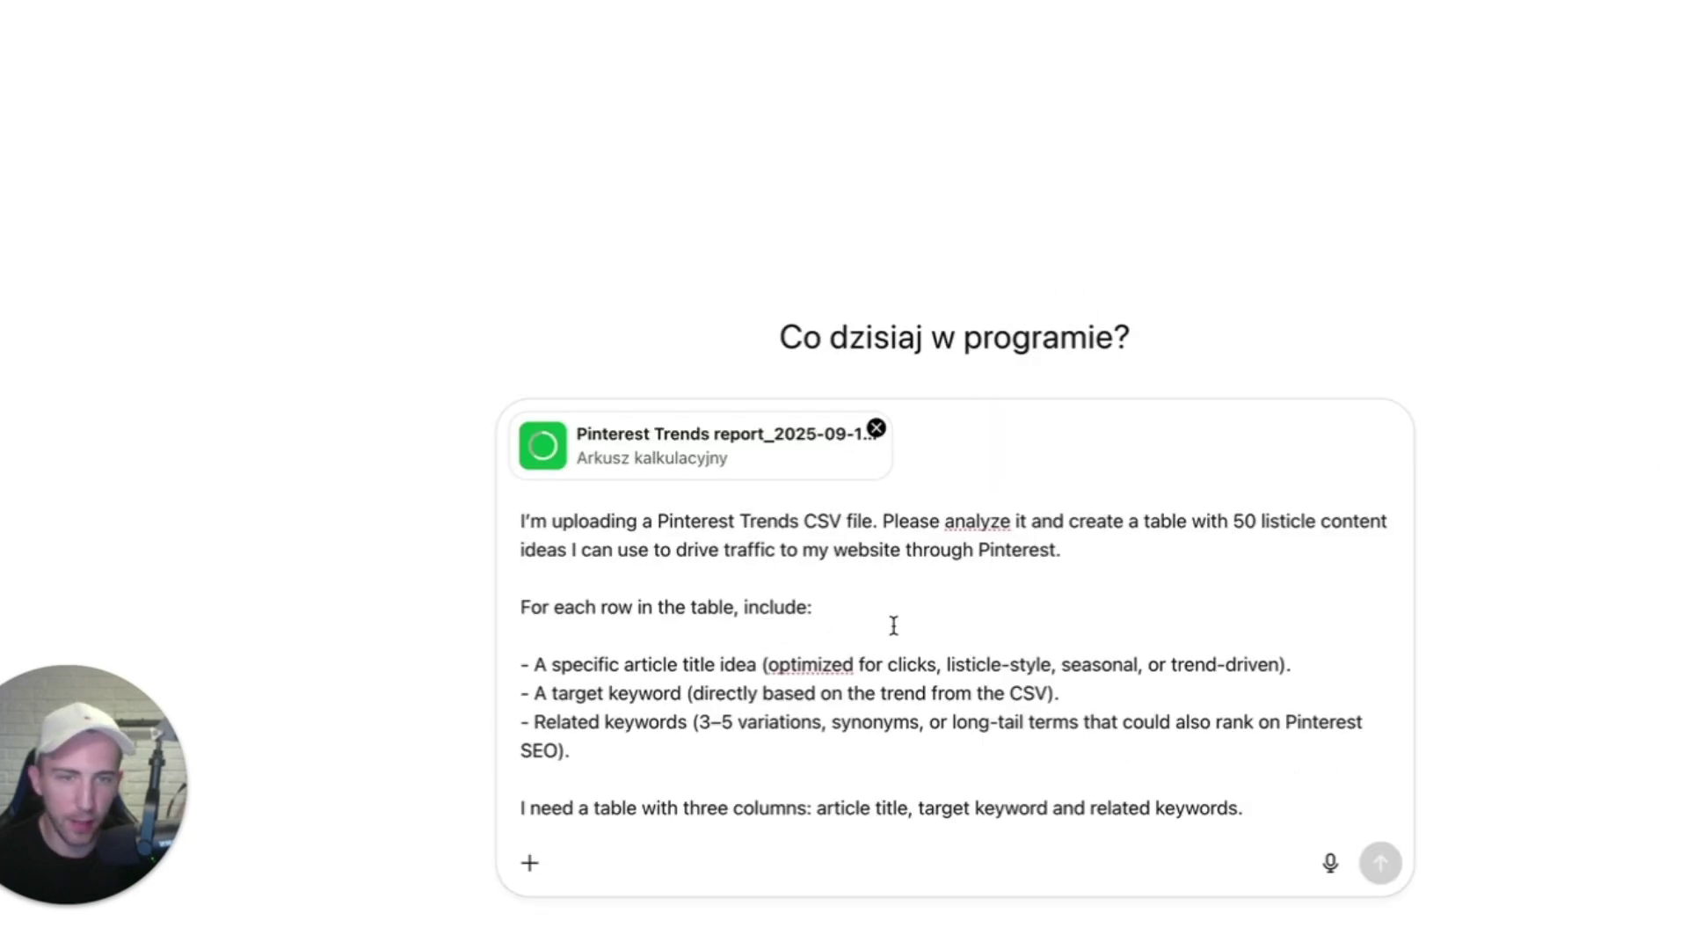
key(Return)
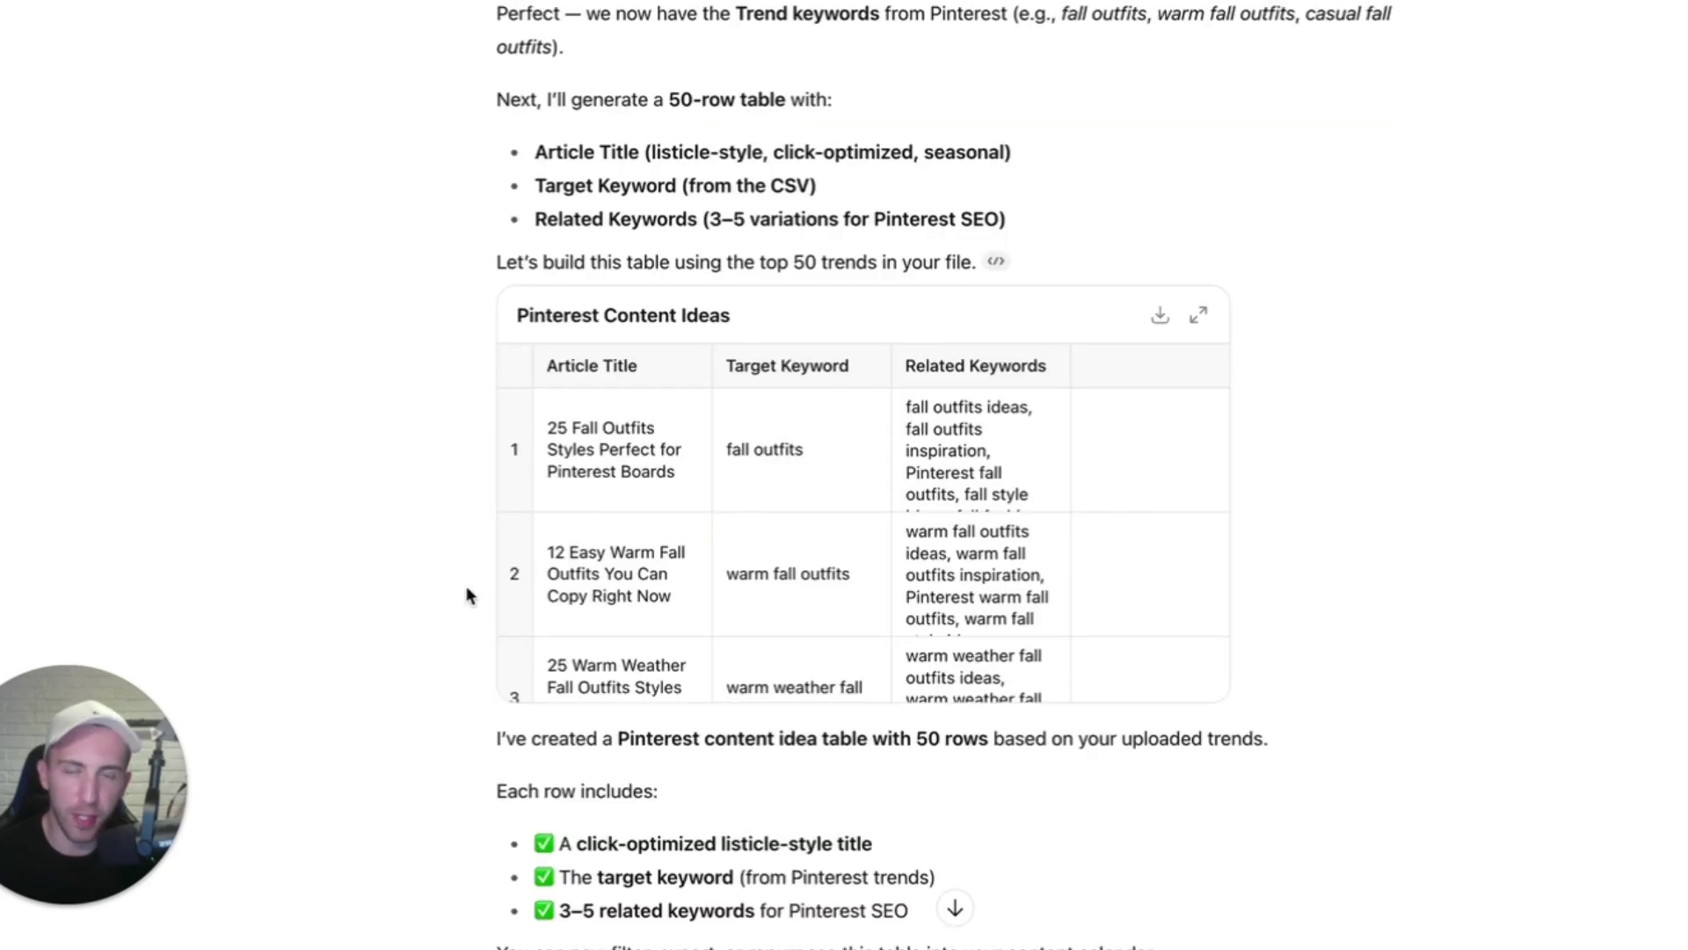
scroll(650, 526, down, 10)
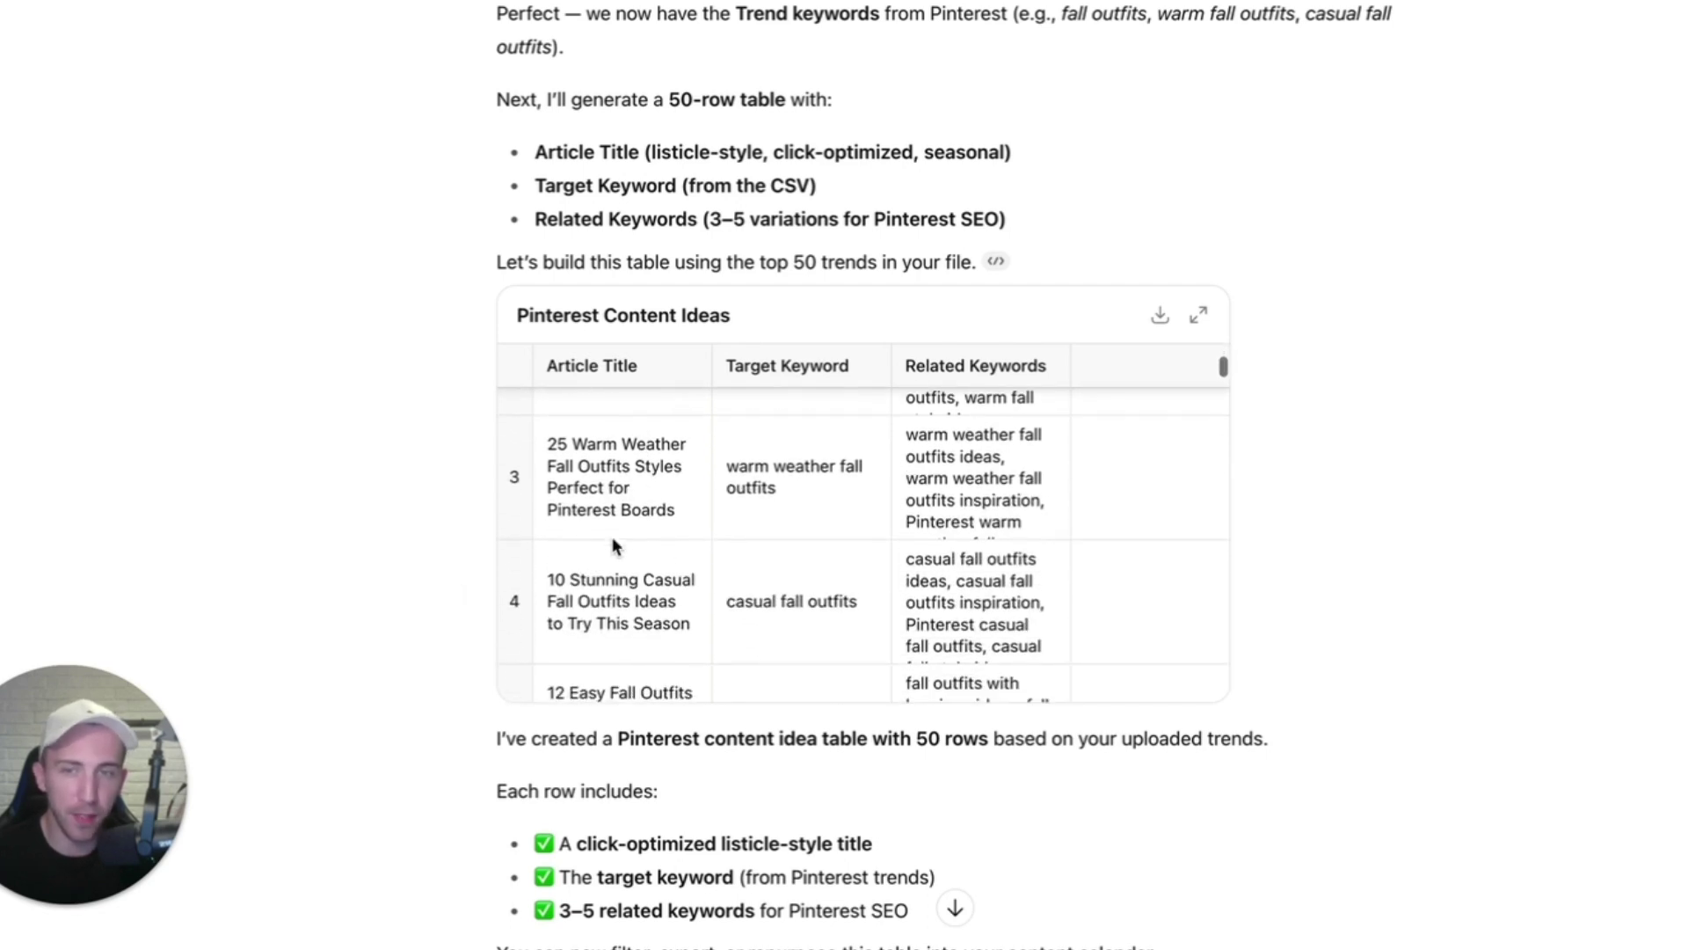
scroll(616, 538, down, 2)
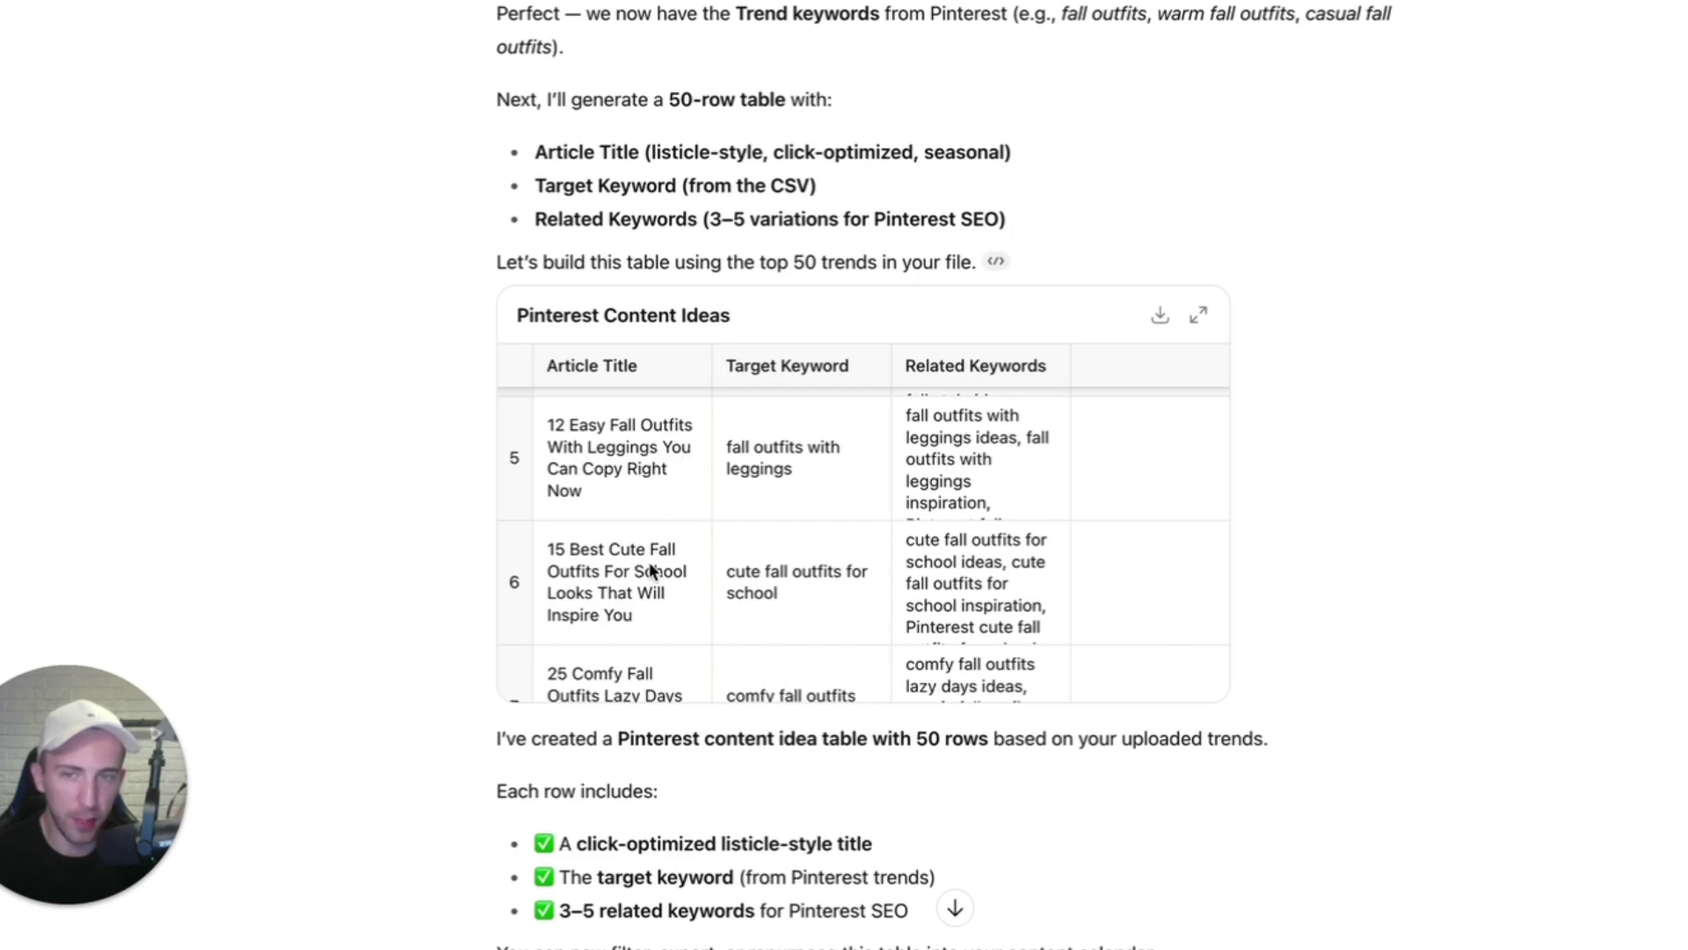
scroll(625, 587, down, 10)
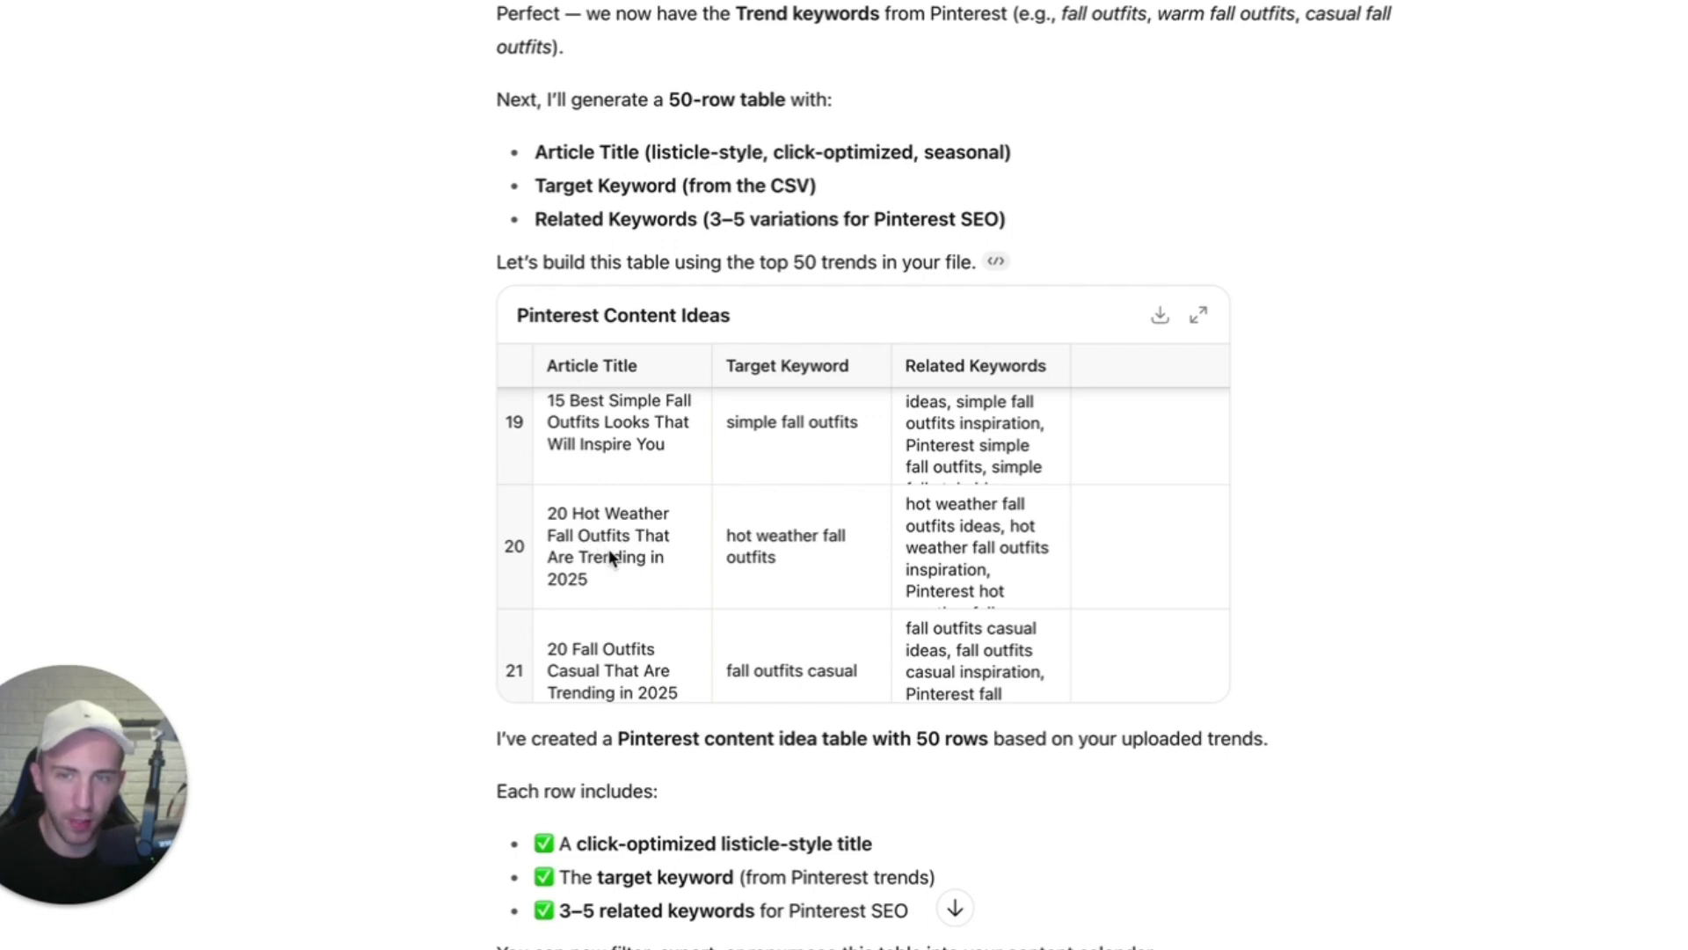
scroll(610, 551, down, 3)
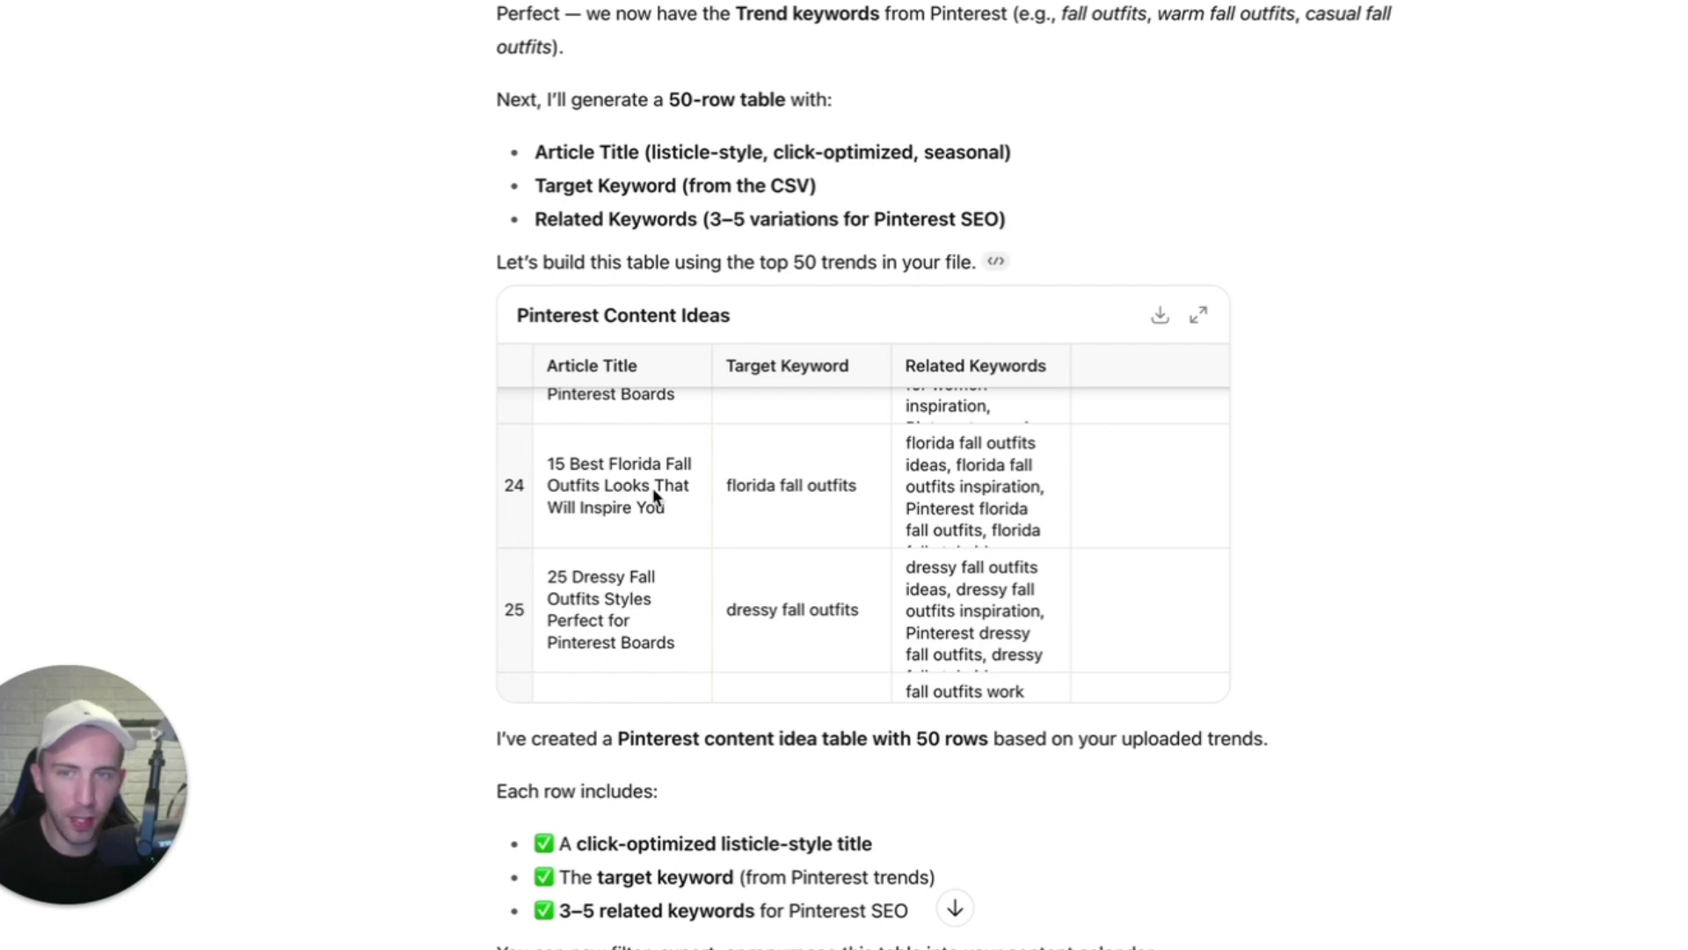
scroll(647, 508, down, 10)
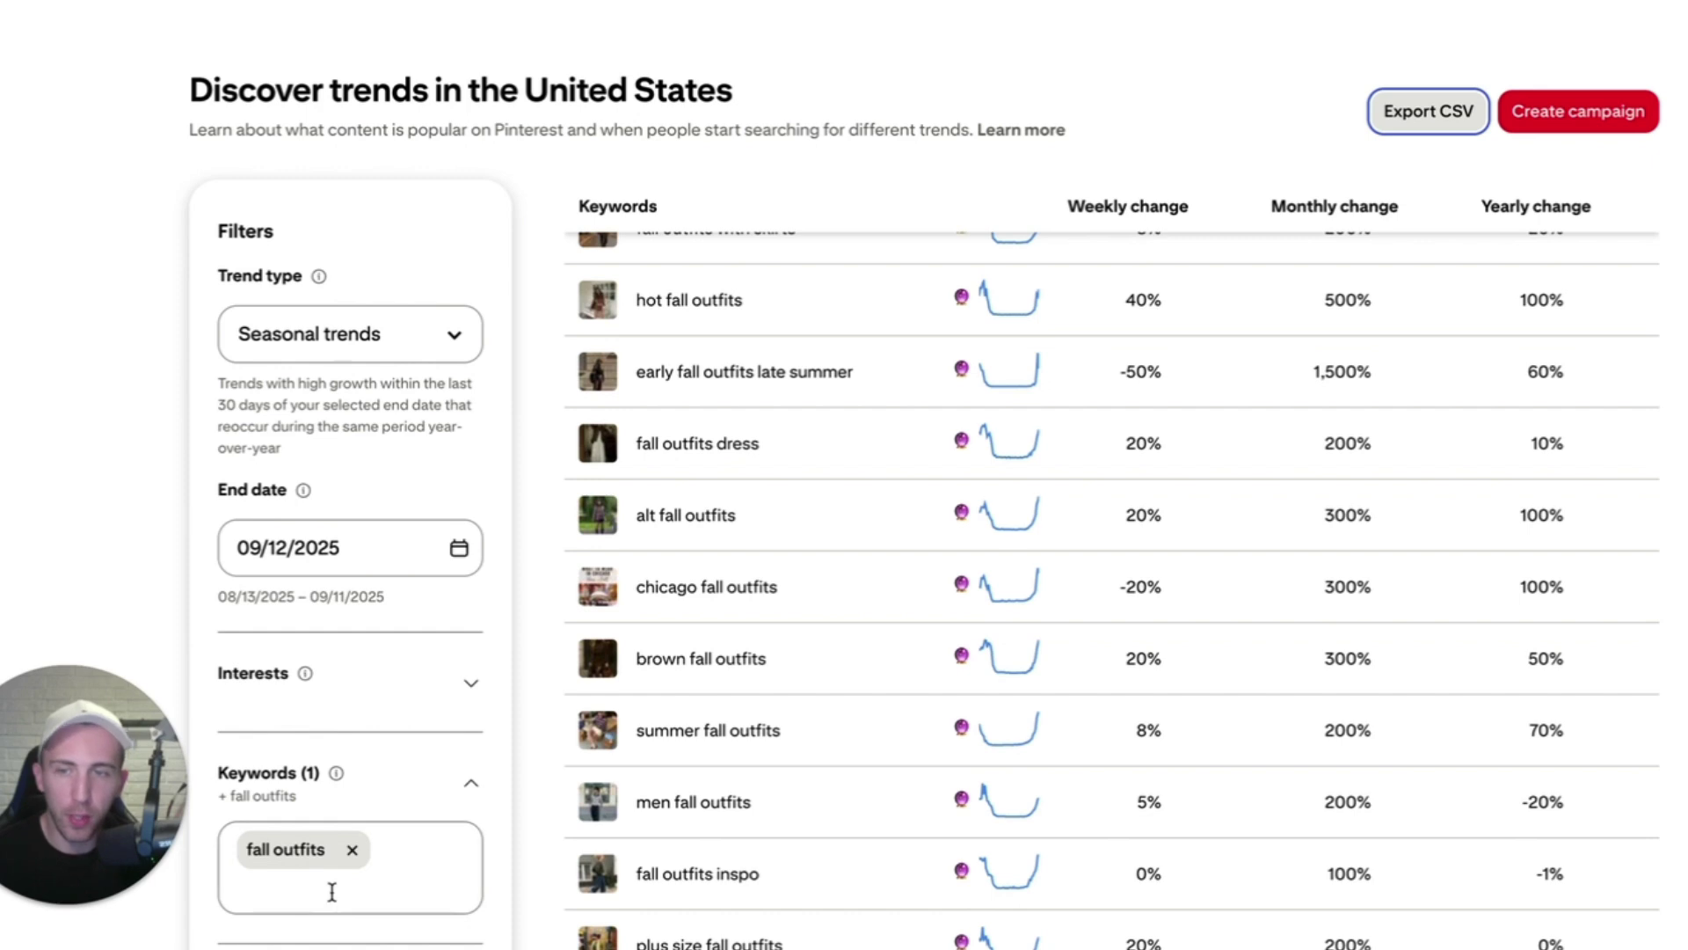
- Replace the 'fall outfits' keyword filter with 'beef recipes'
click(352, 850)
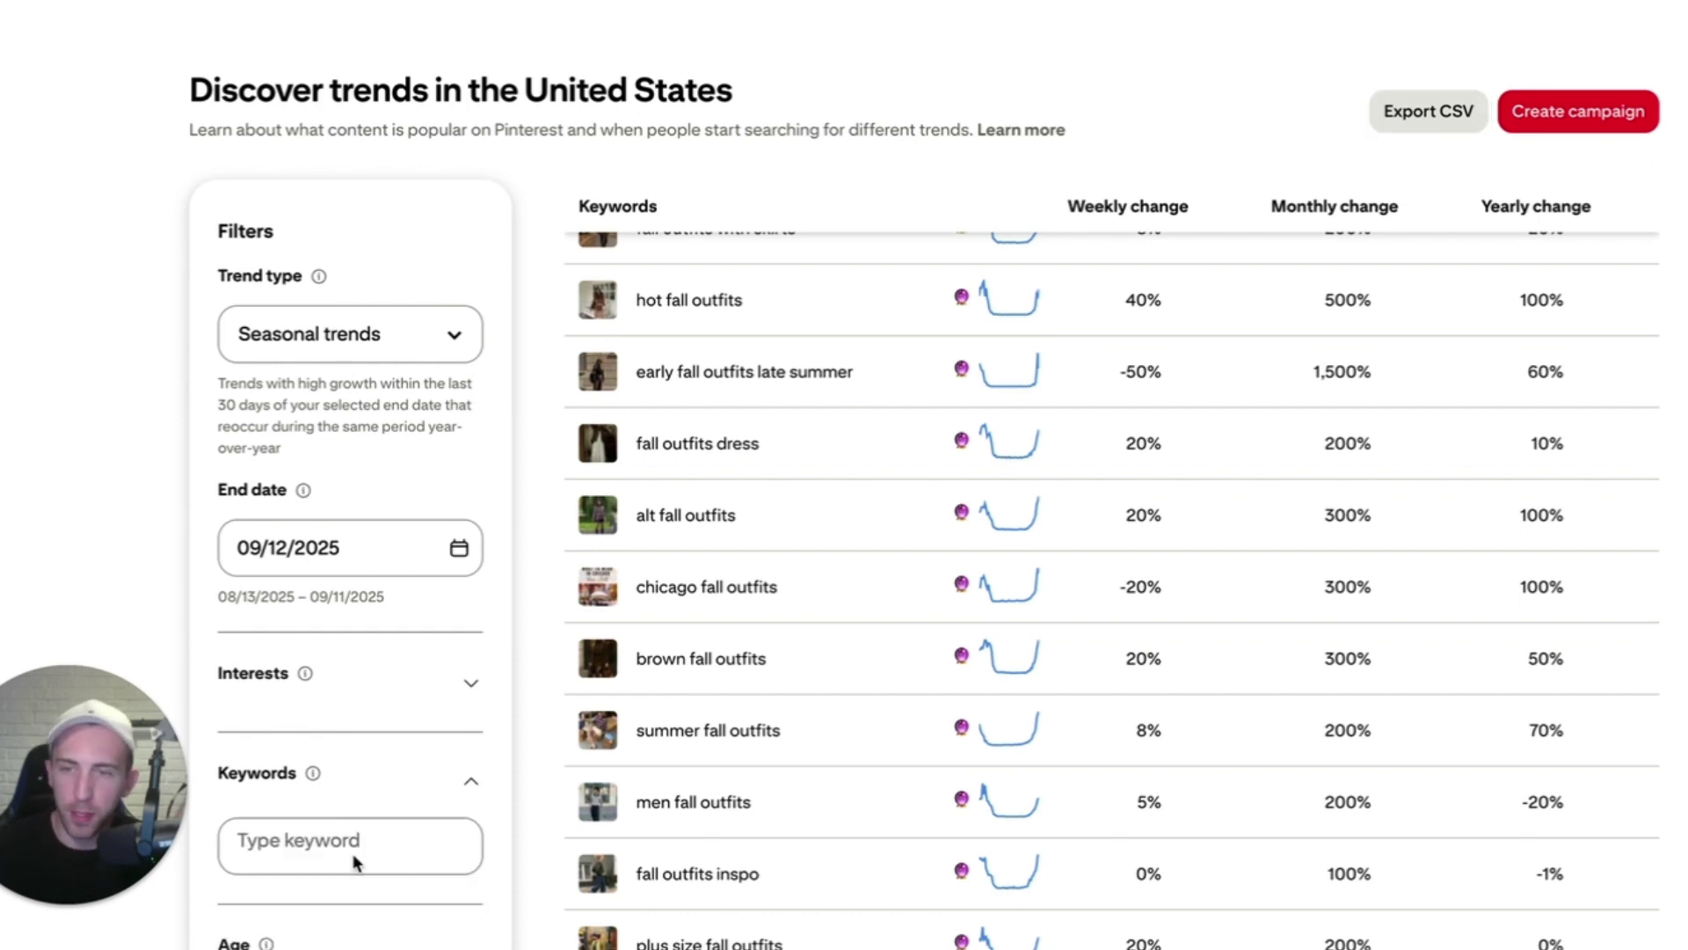
click(358, 860)
text(beef recipes)
key(Return)
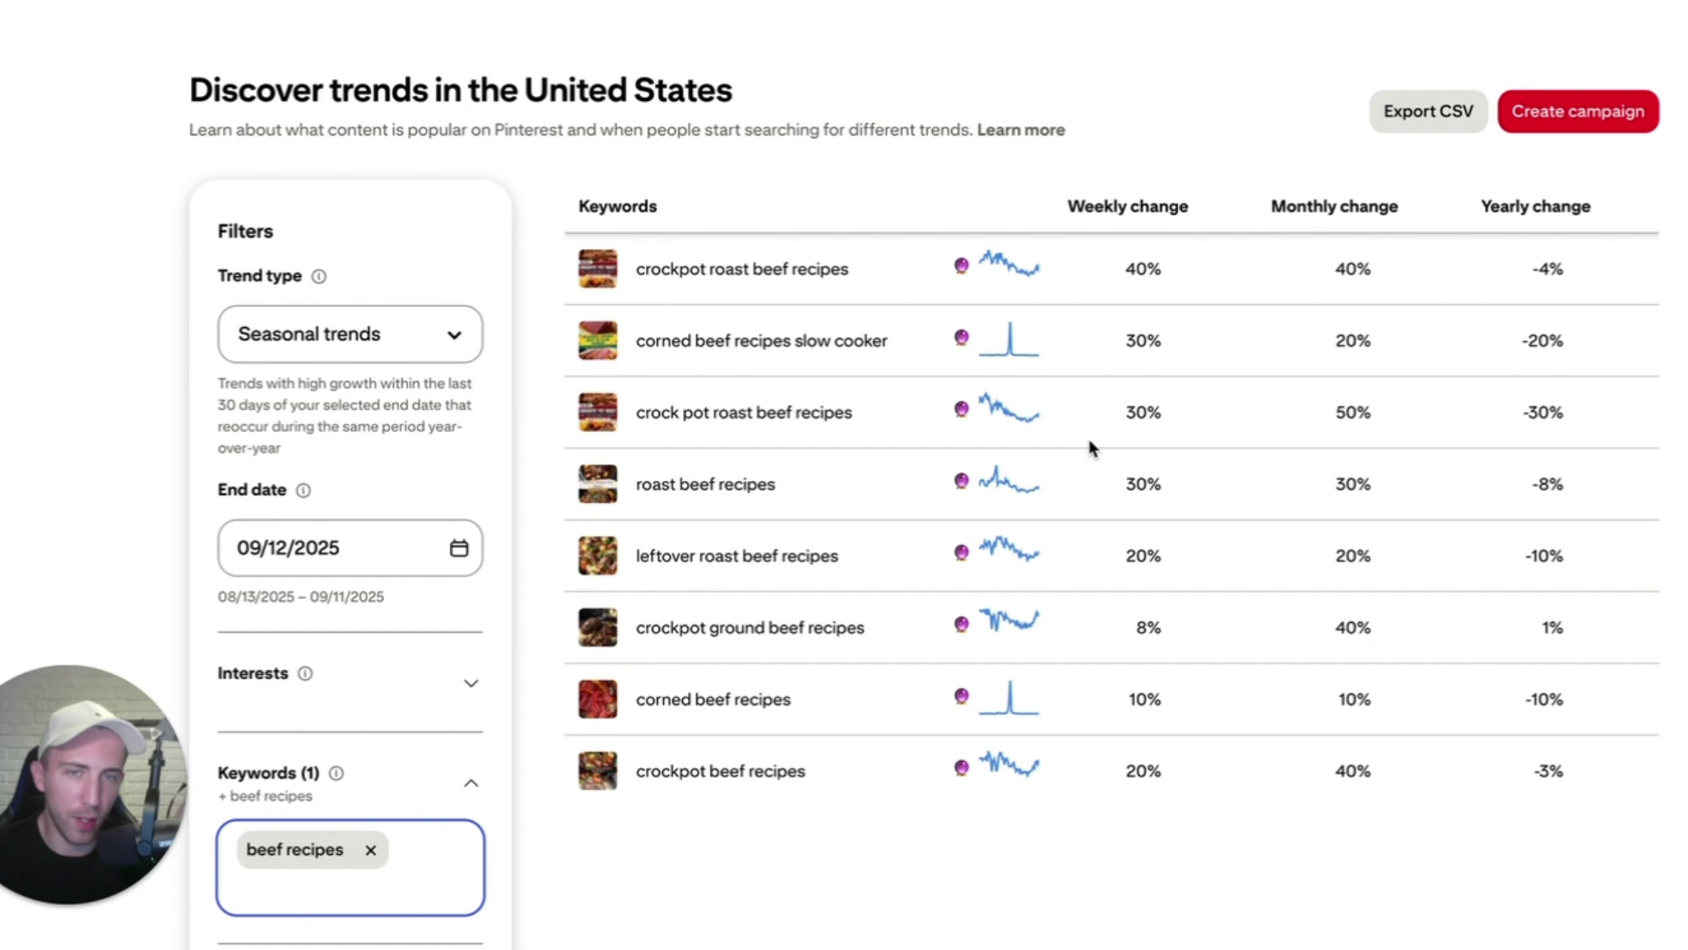
- Replace the 'beef recipes' keyword filter with 'fall recipes' and review the results
click(370, 849)
text(fall recipes)
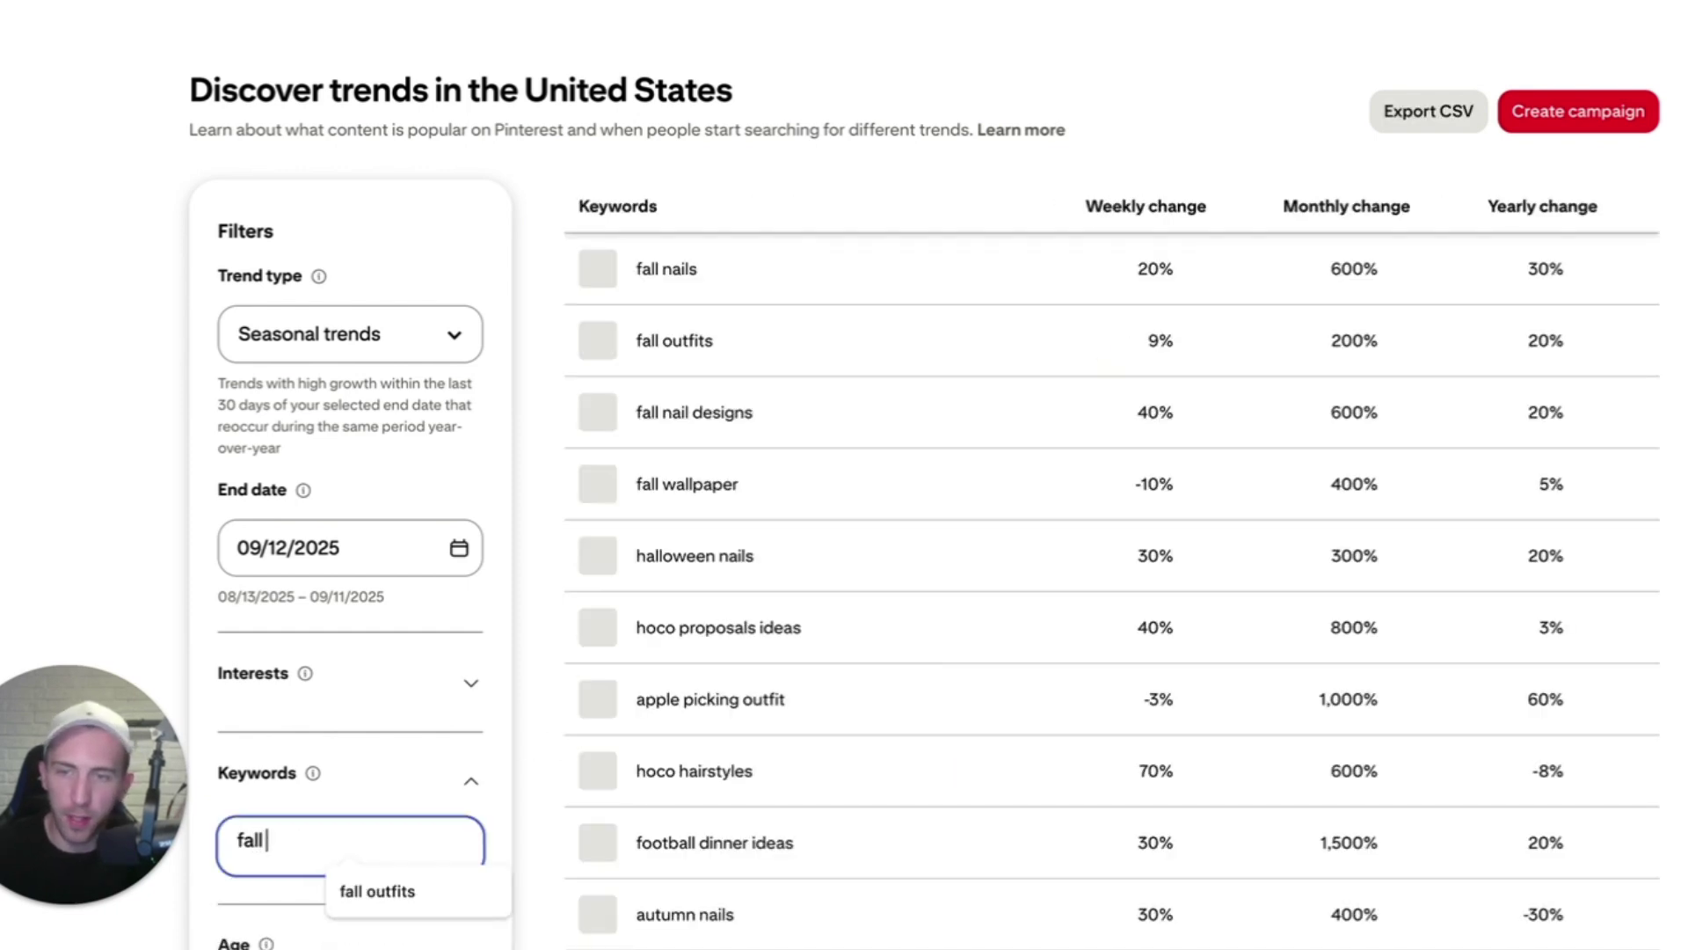
key(Return)
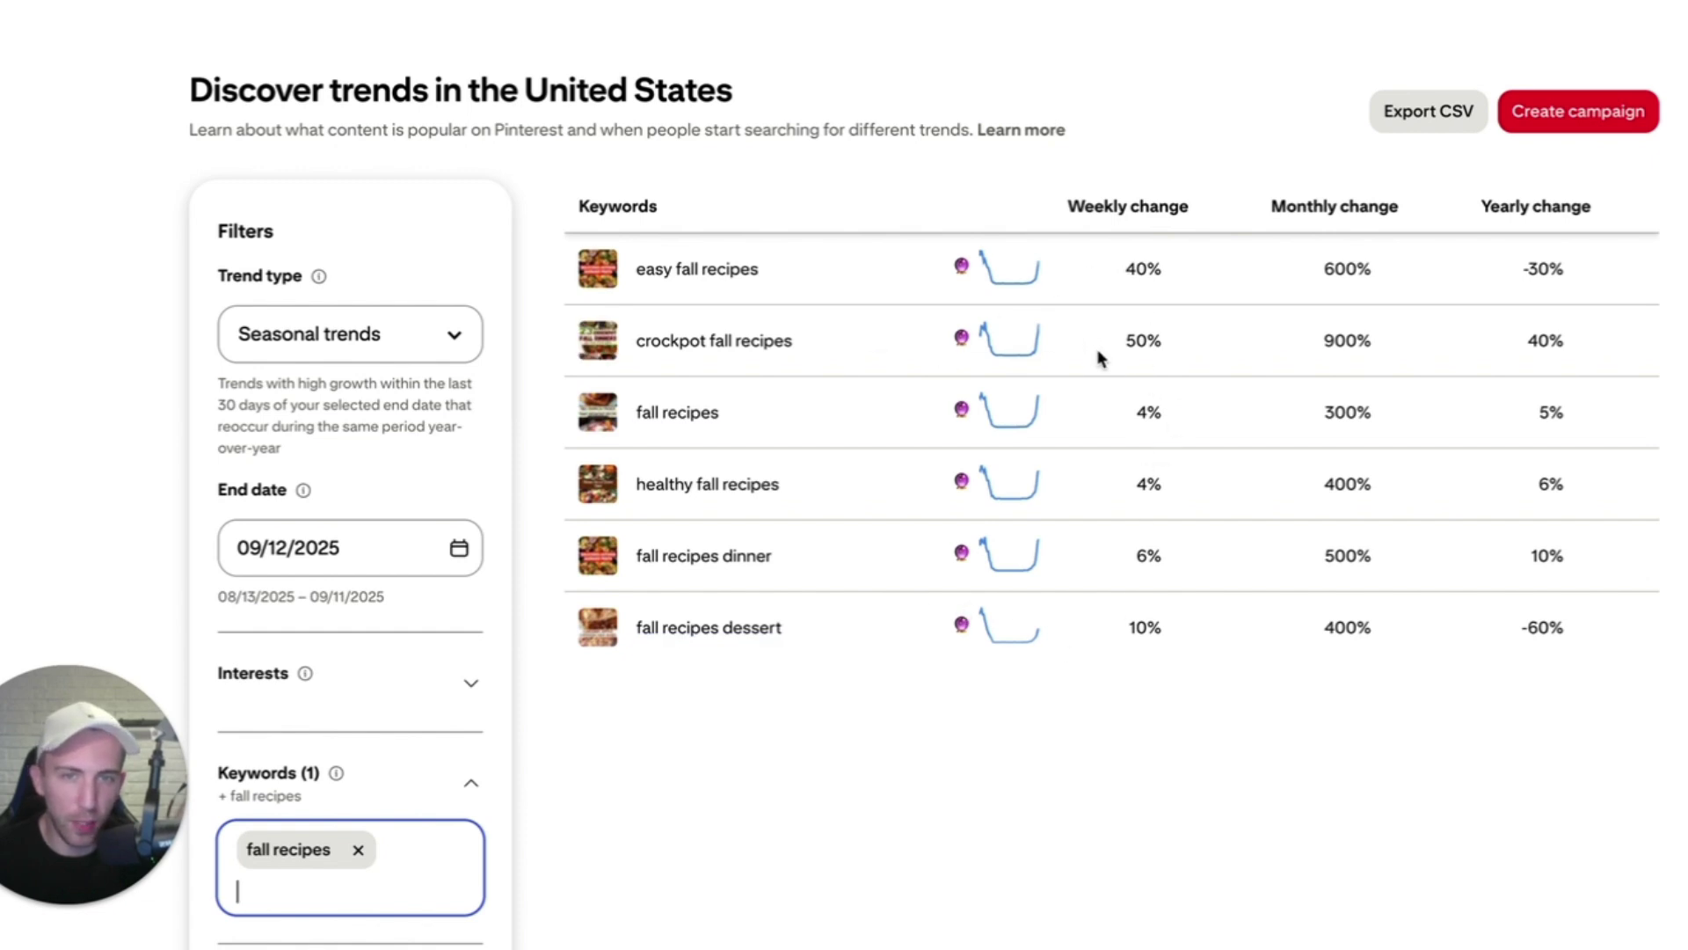
scroll(1037, 780, down, 1)
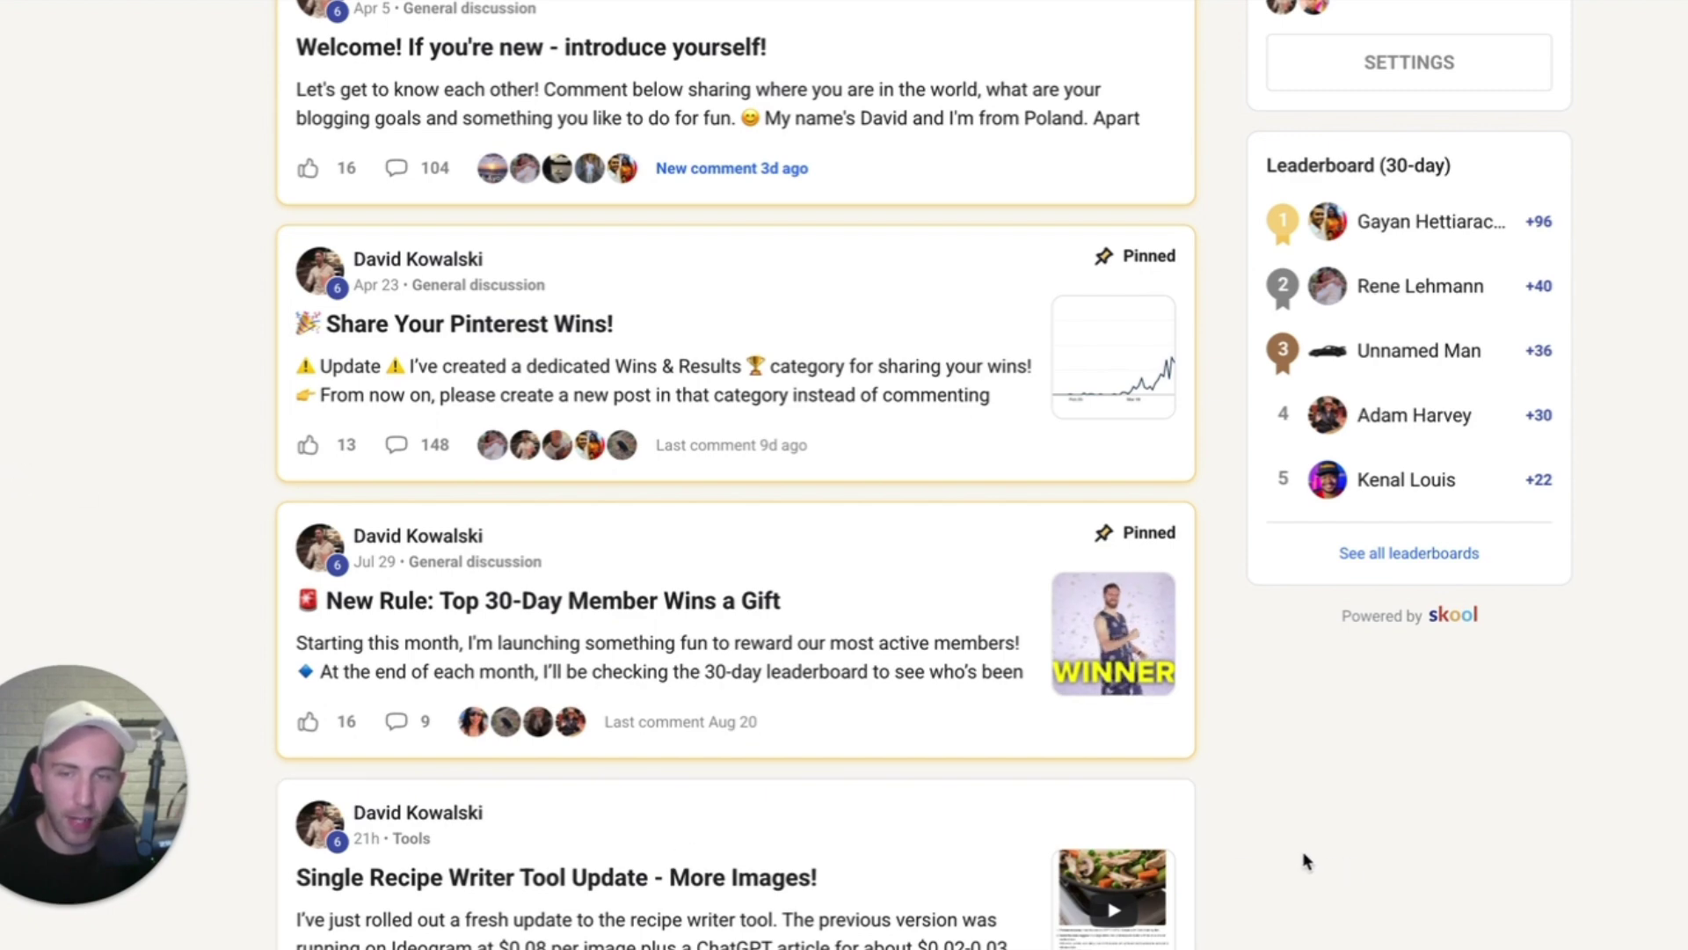
click(735, 846)
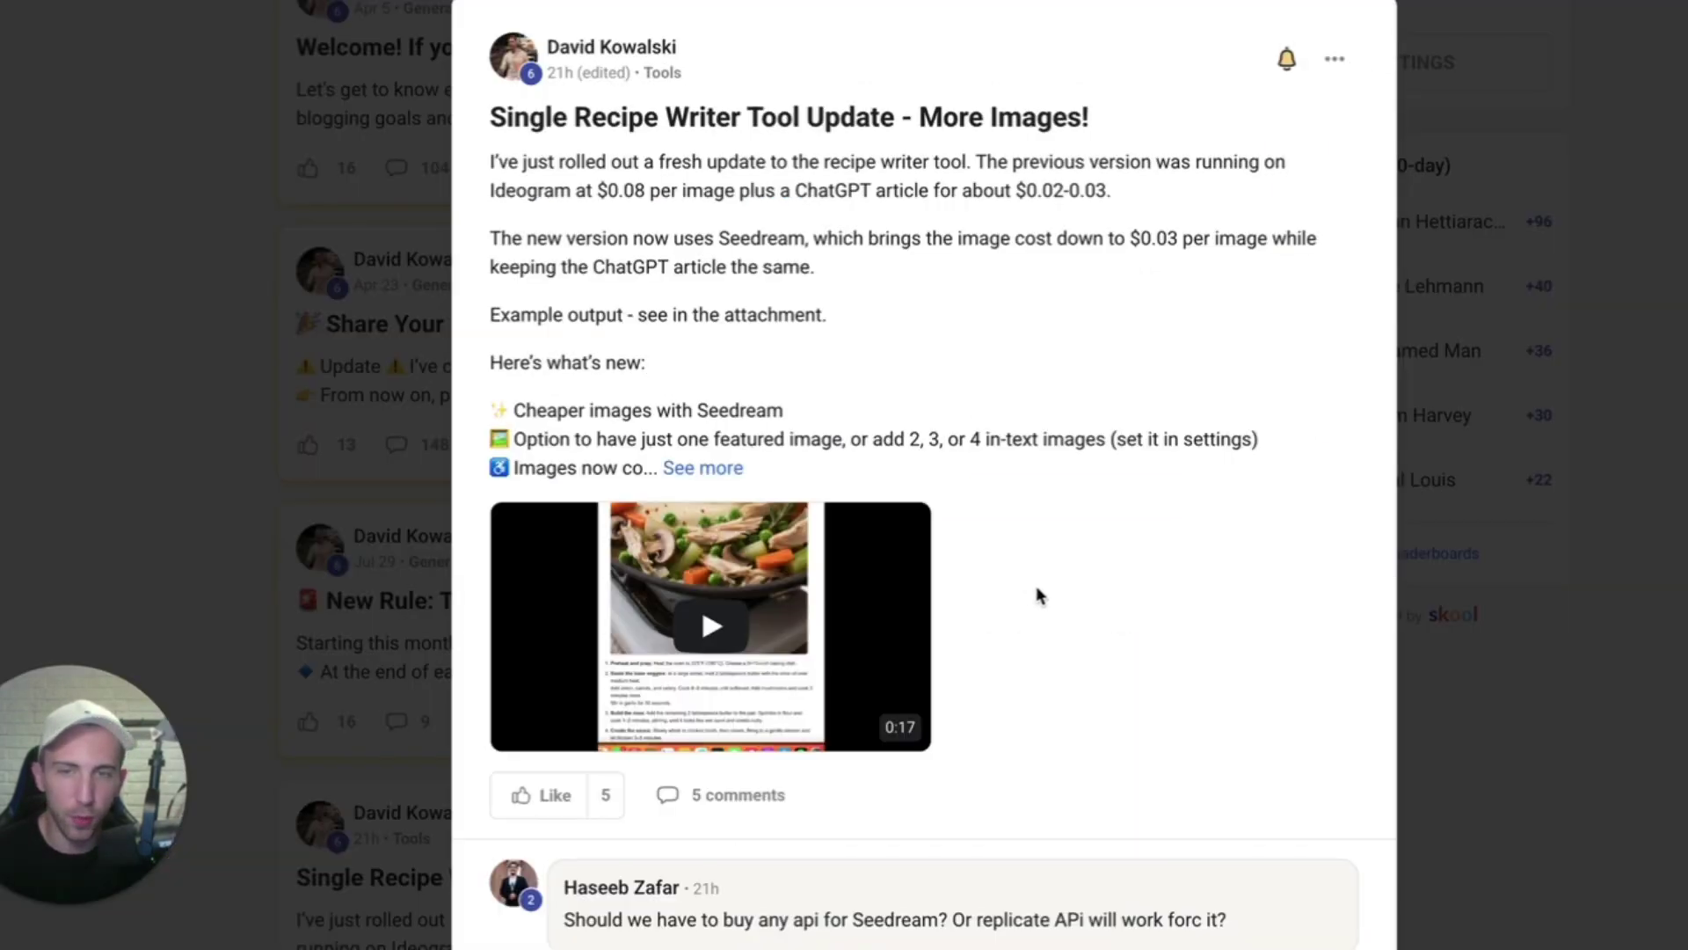
click(713, 626)
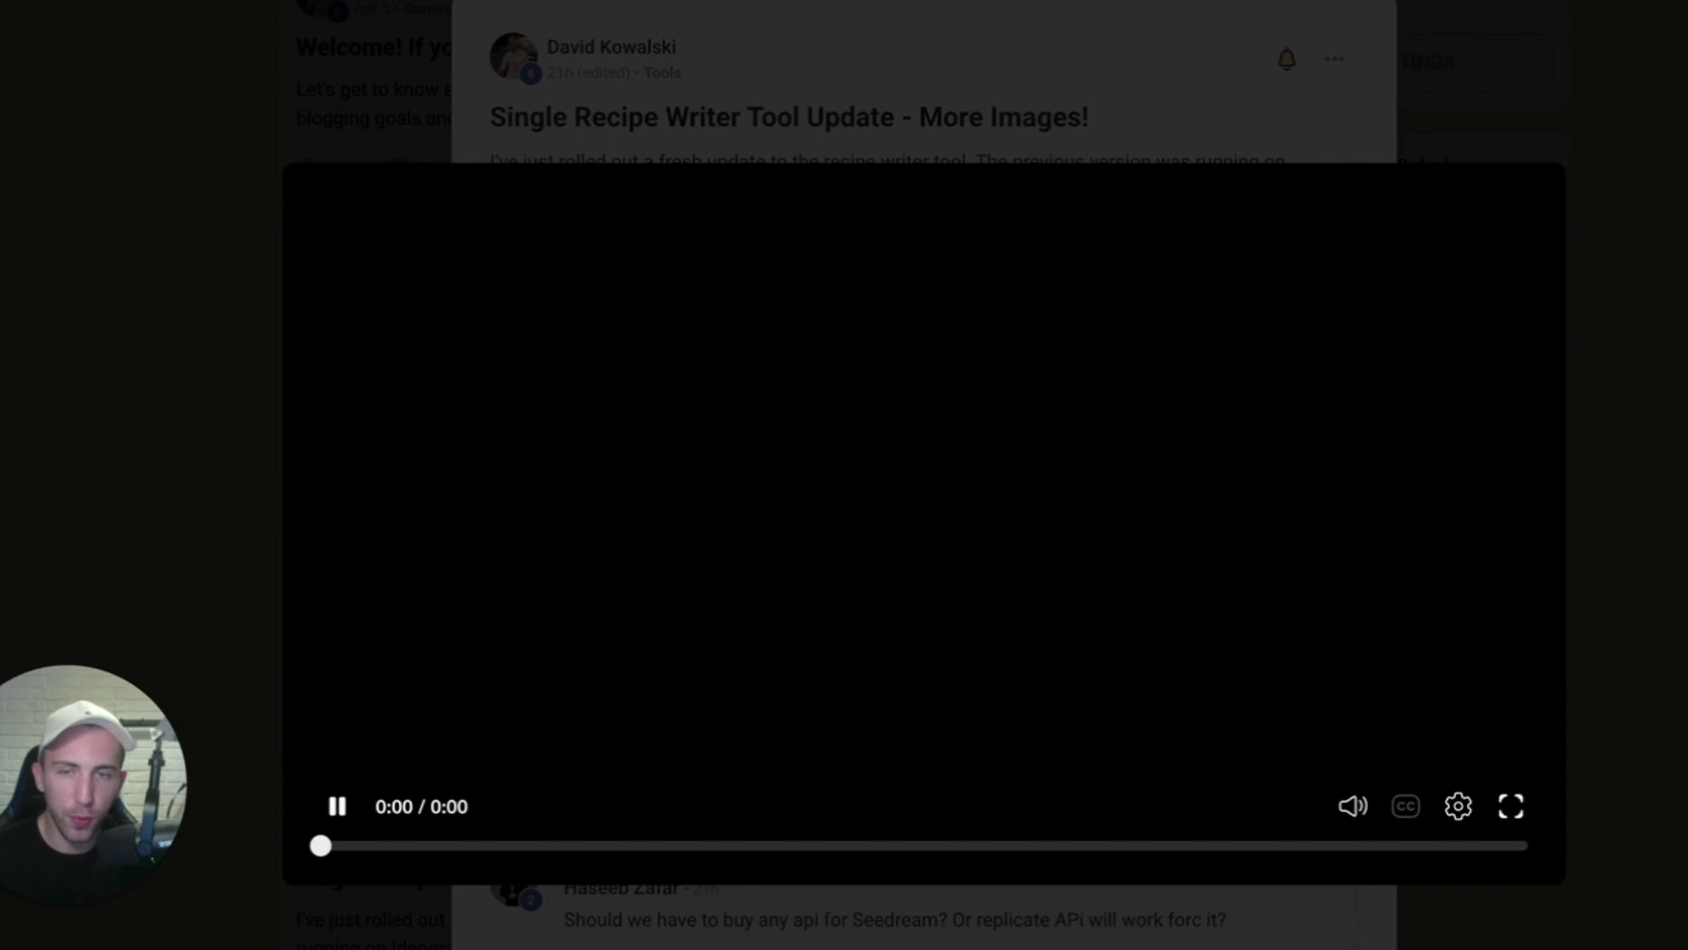